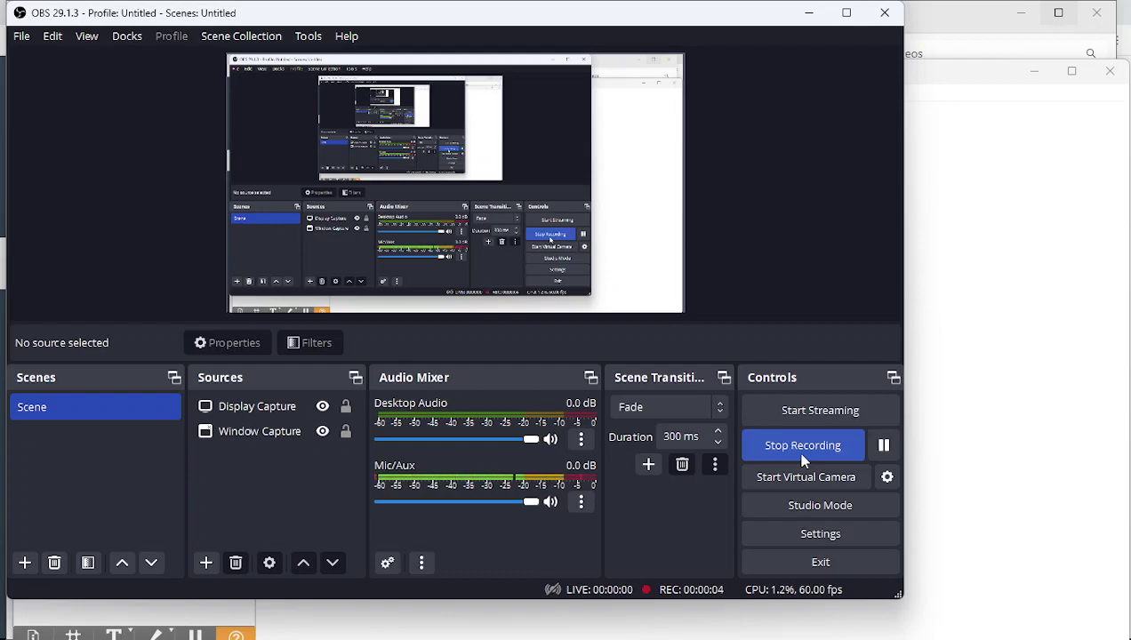
- Switch to Orange and reposition its window so the whole workflow canvas fits on the screen
left_click(1000, 253)
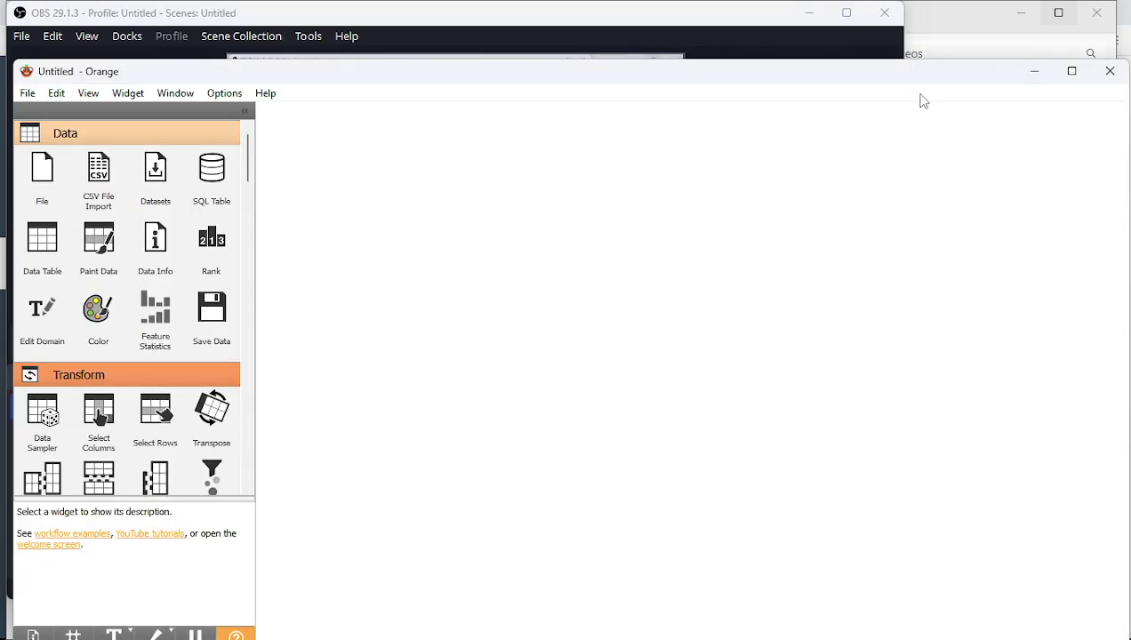
left_click_drag(904, 74, 899, 32)
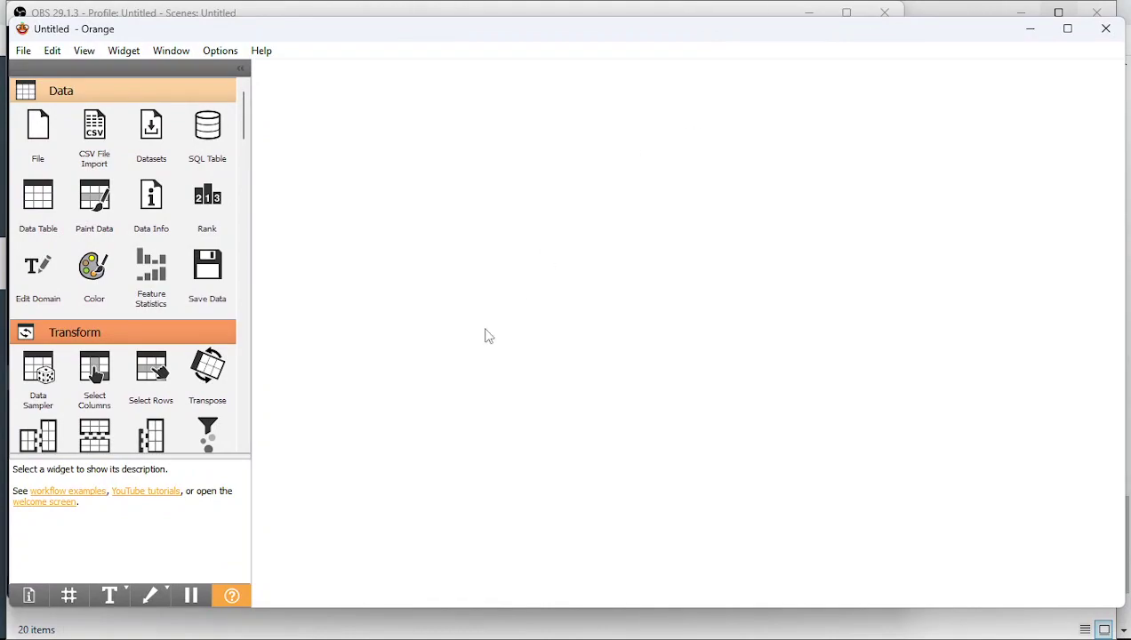
- Switch to the browser and look through the Data Mining course's modules
mouse_move(594, 633)
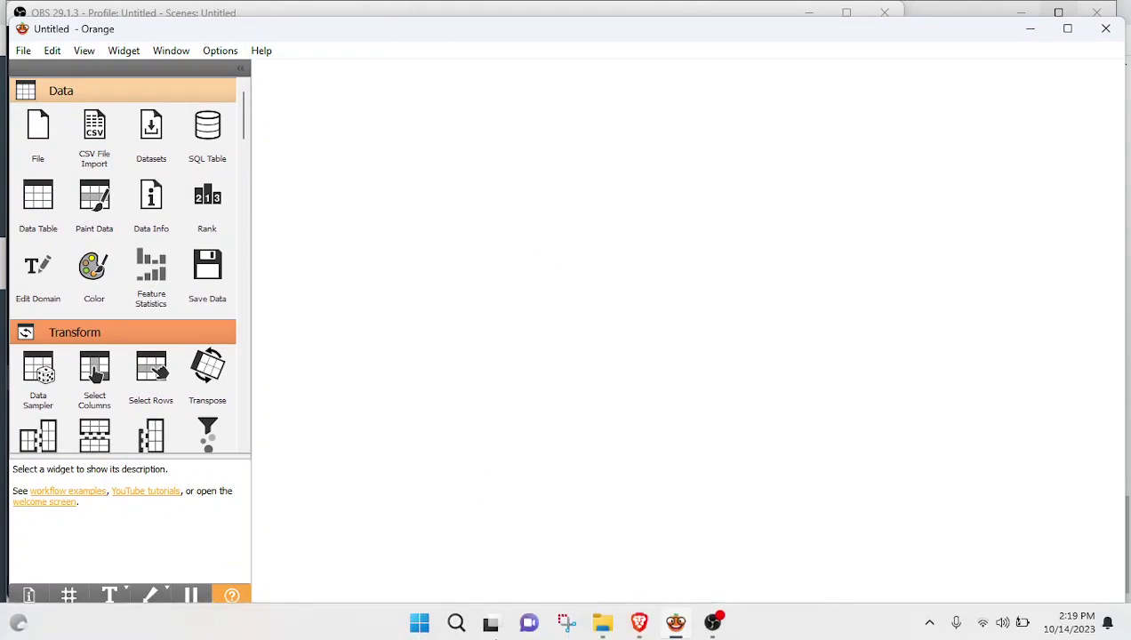
left_click(629, 627)
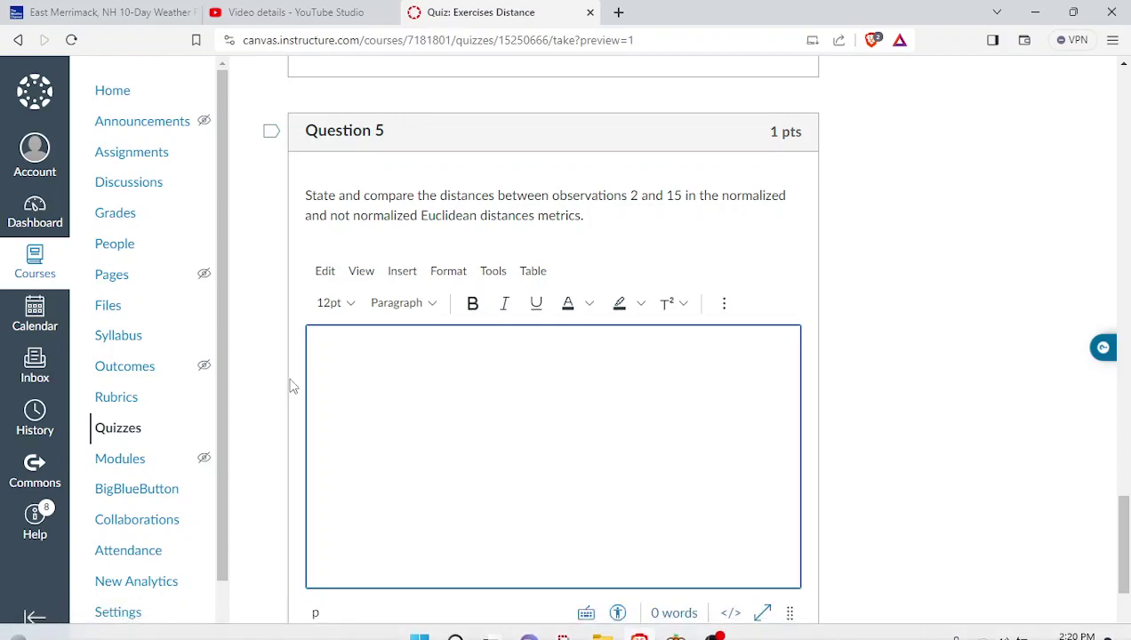
left_click(105, 456)
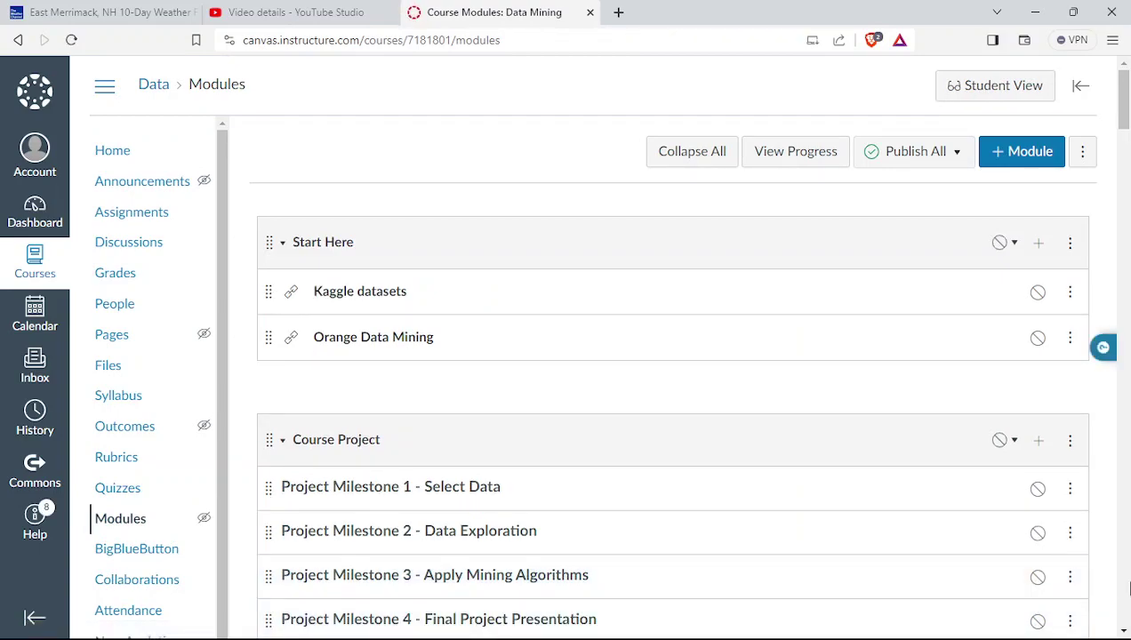
scroll(1119, 585, "down", 5)
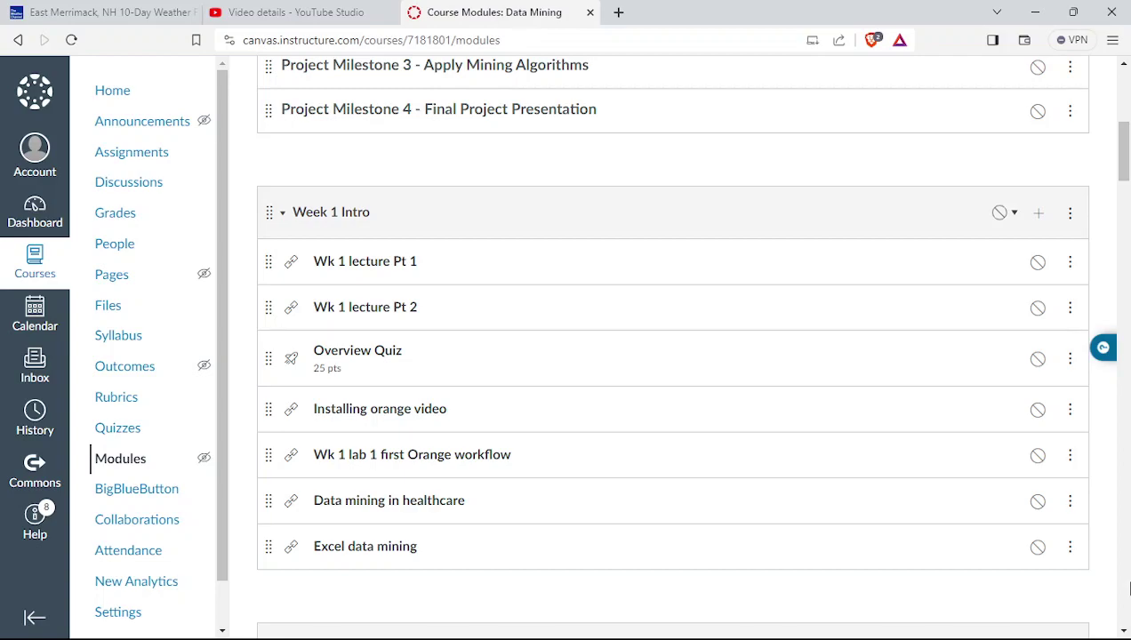
left_click(712, 621)
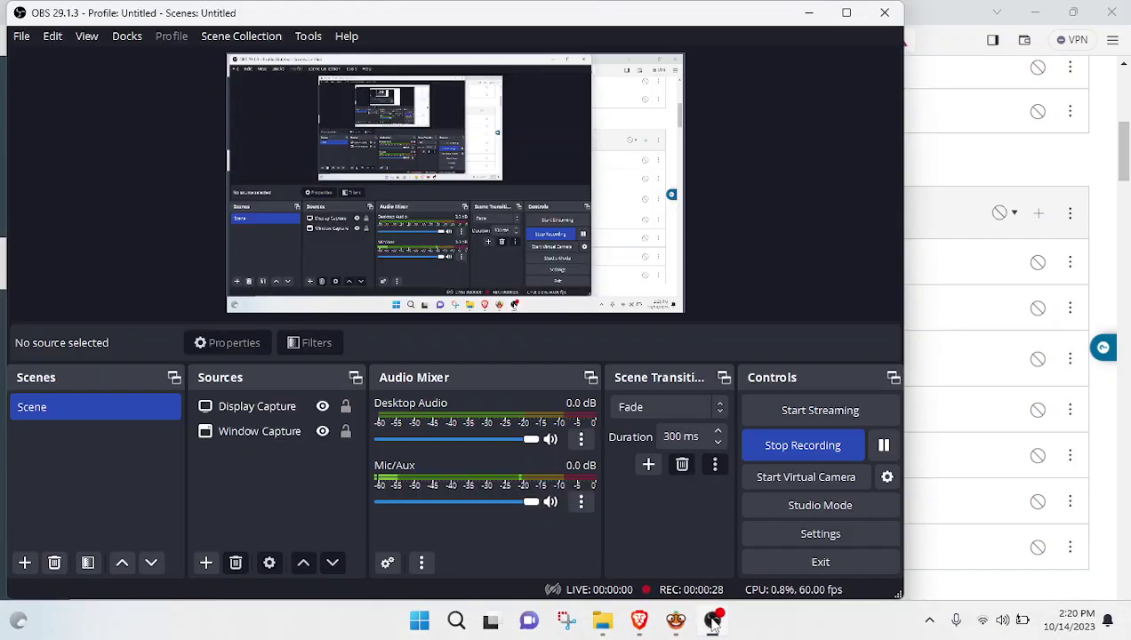
left_click(883, 445)
left_click(890, 447)
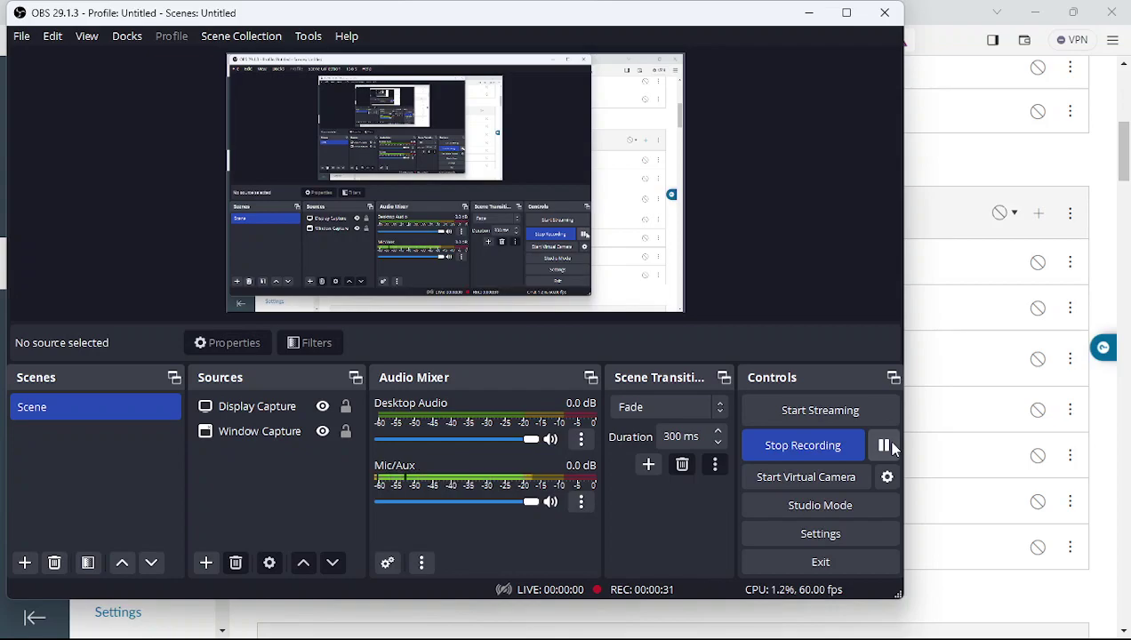
left_click(961, 608)
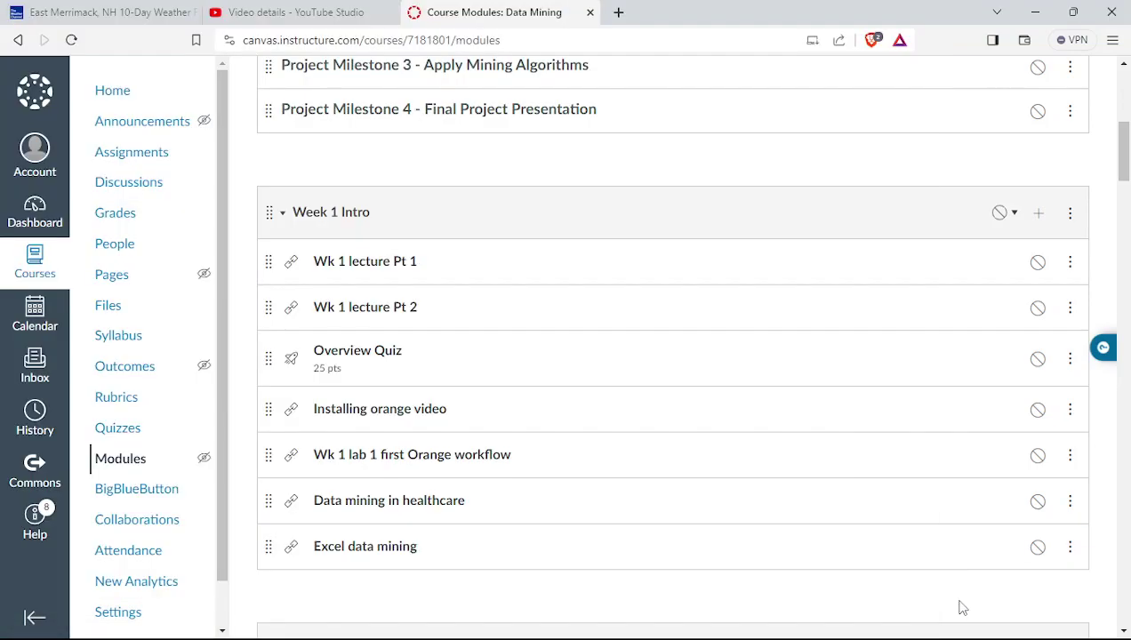
- Locate the hierarchical clustering CSV files in the course modules, and switch back to Orange
left_click_drag(1118, 160, 1095, 363)
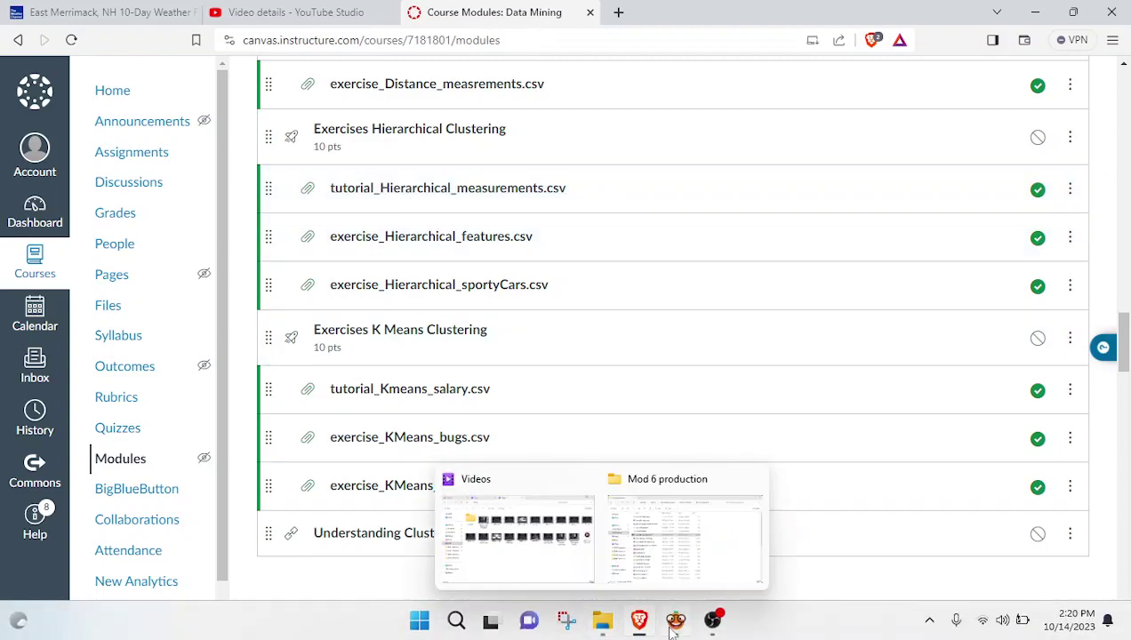
left_click(676, 627)
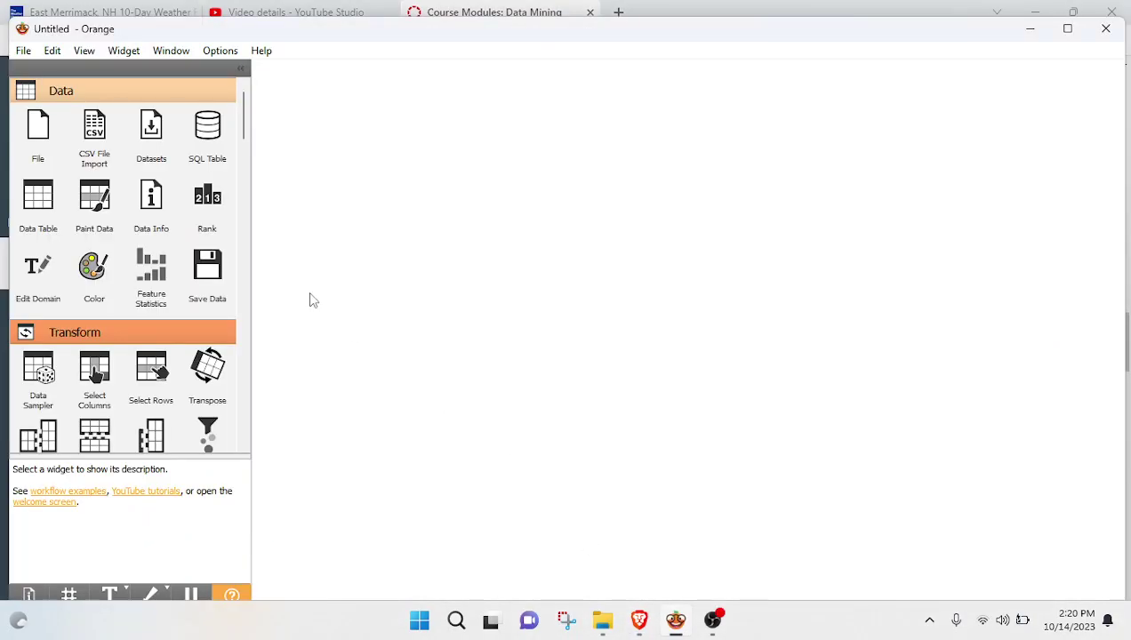
- Add a CSV File Import widget to the canvas and open the tutorial_Hierarchical_measurements file in it
left_click(91, 133)
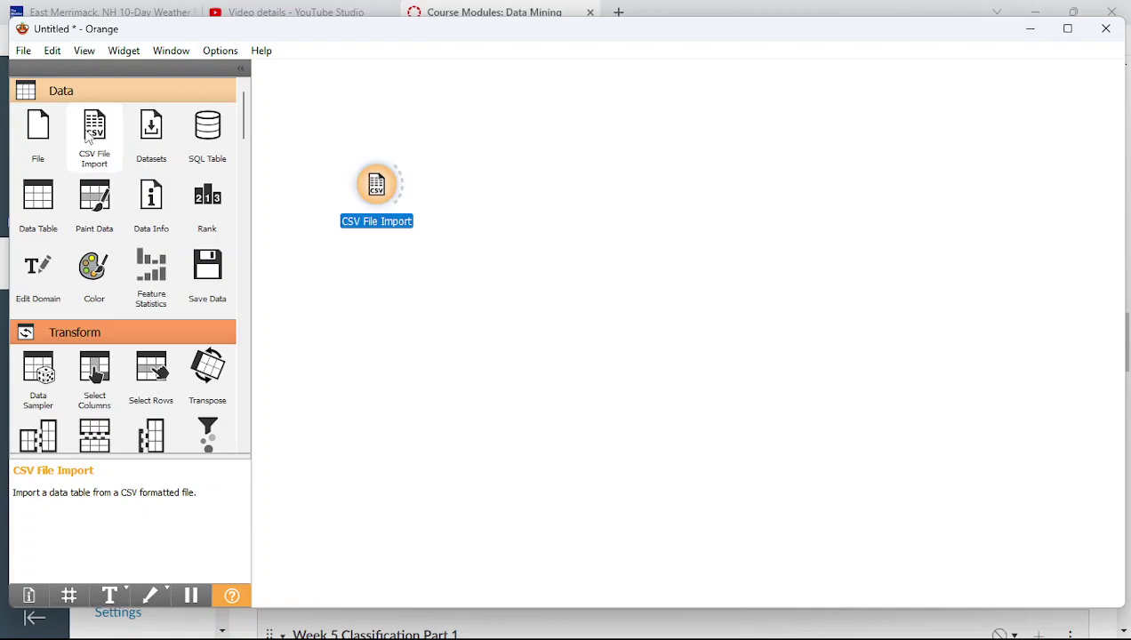
double_click(377, 185)
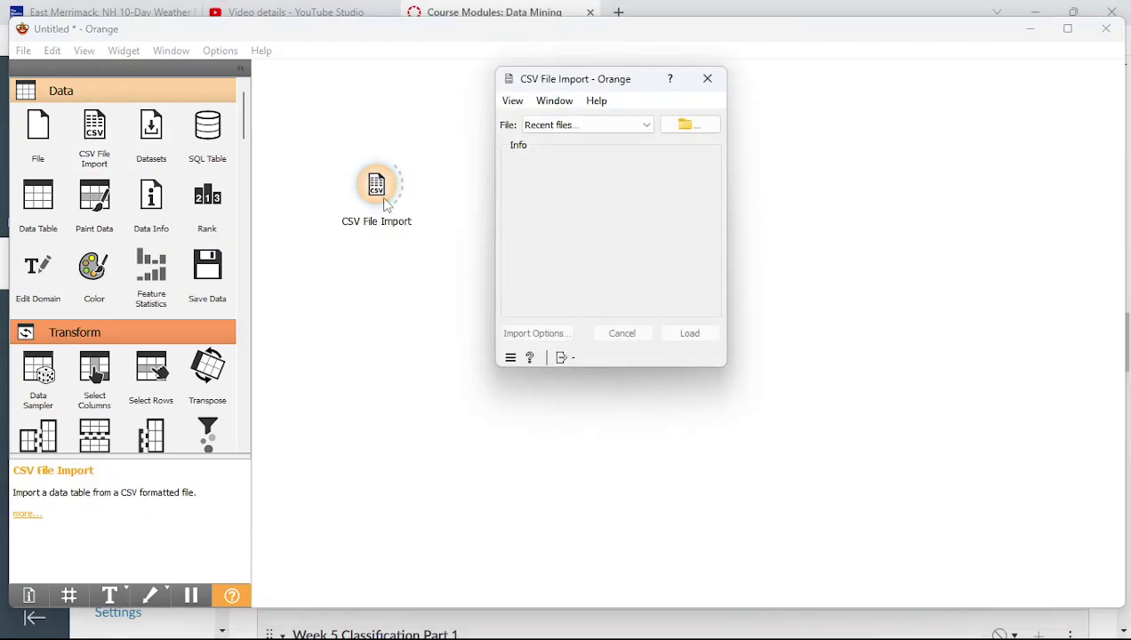
left_click(674, 129)
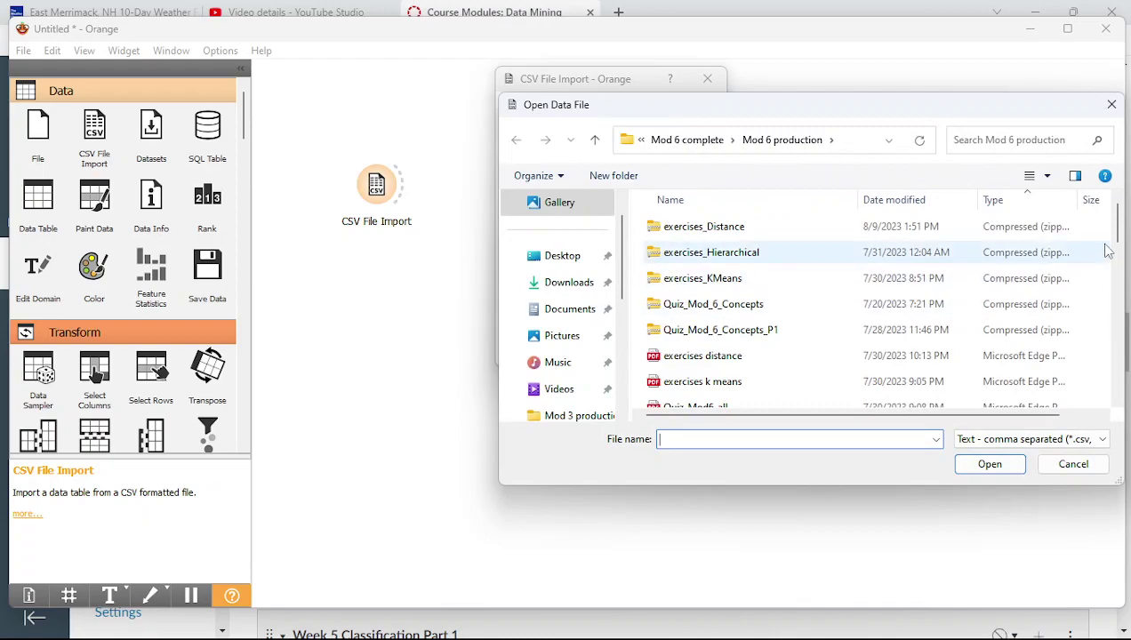
left_click_drag(1122, 242, 1129, 286)
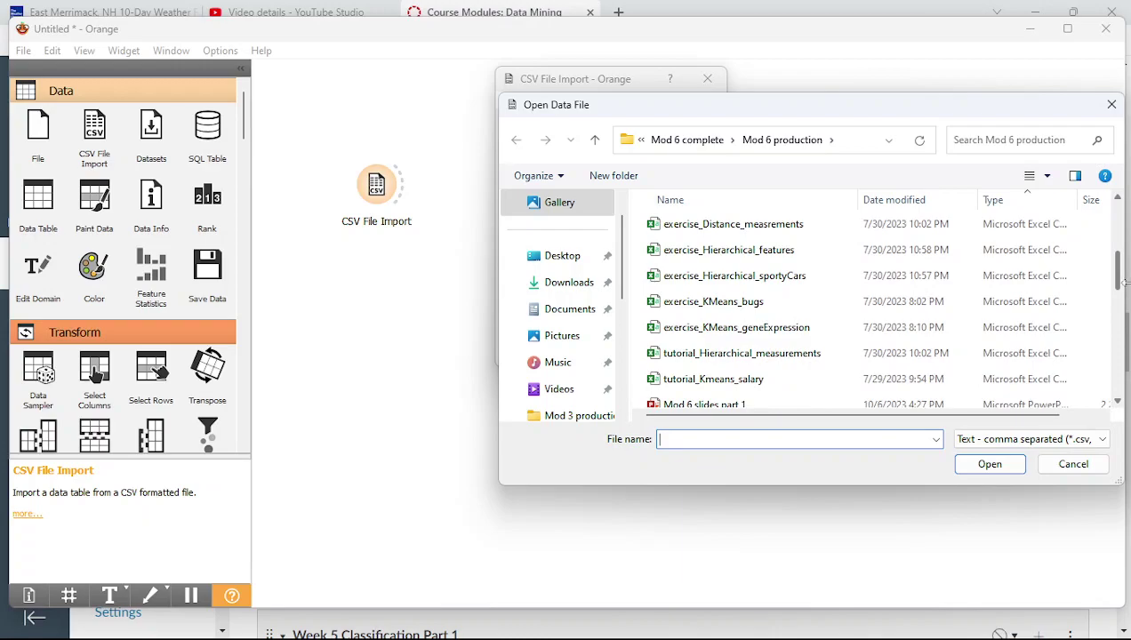
left_click(810, 360)
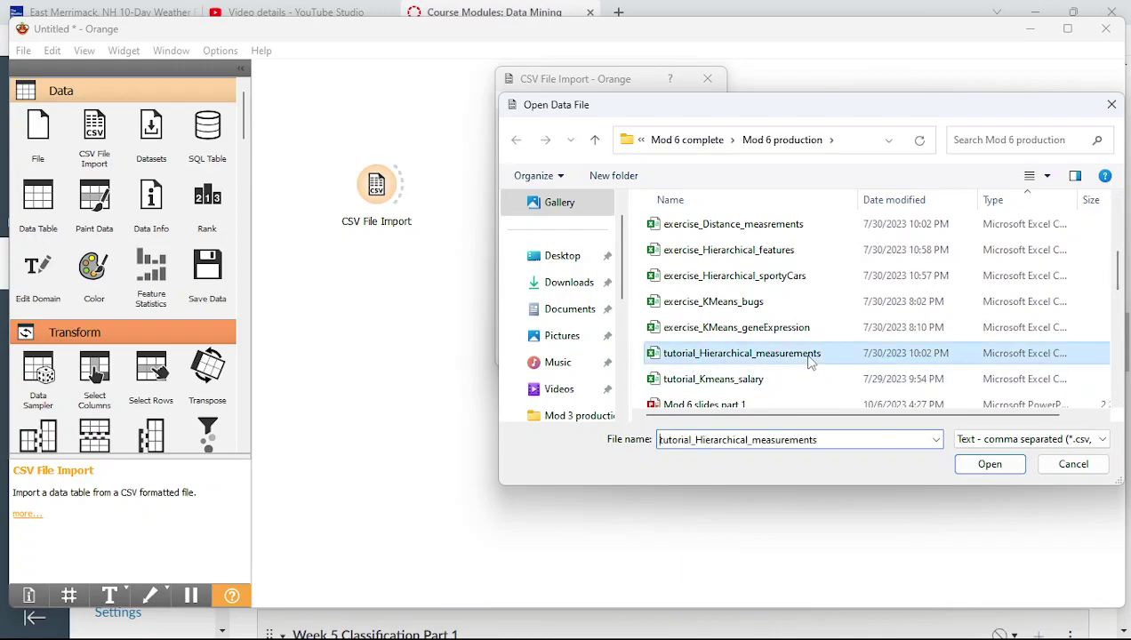
left_click(962, 469)
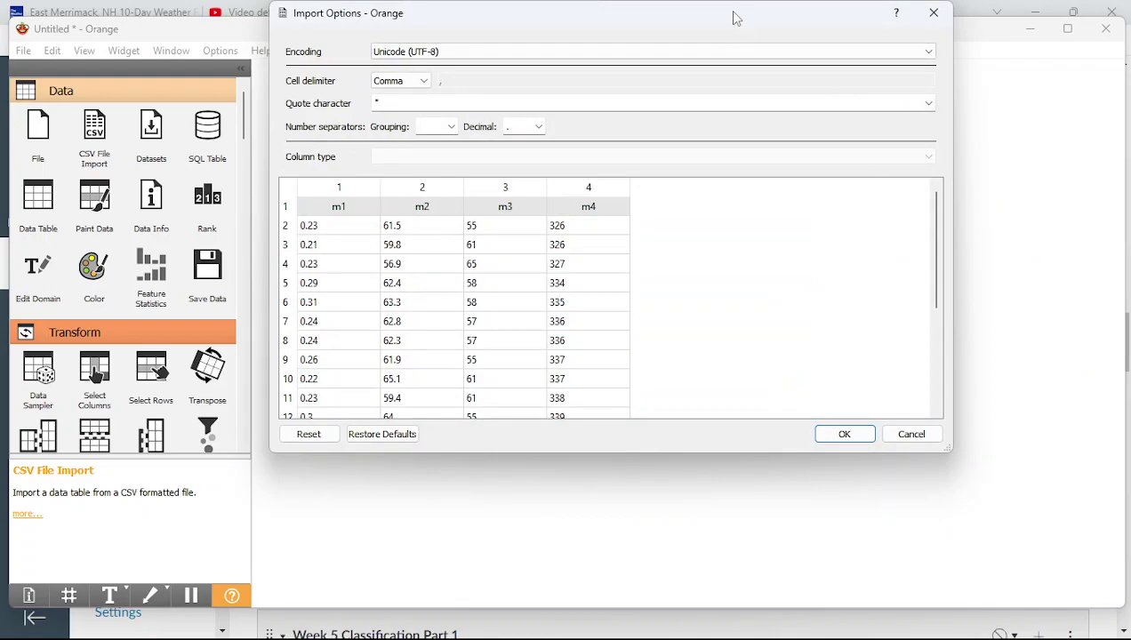
- Review the preview rows, set the type of all four columns, m1 to m4, to Numeric and import the file
left_click_drag(734, 18, 932, 45)
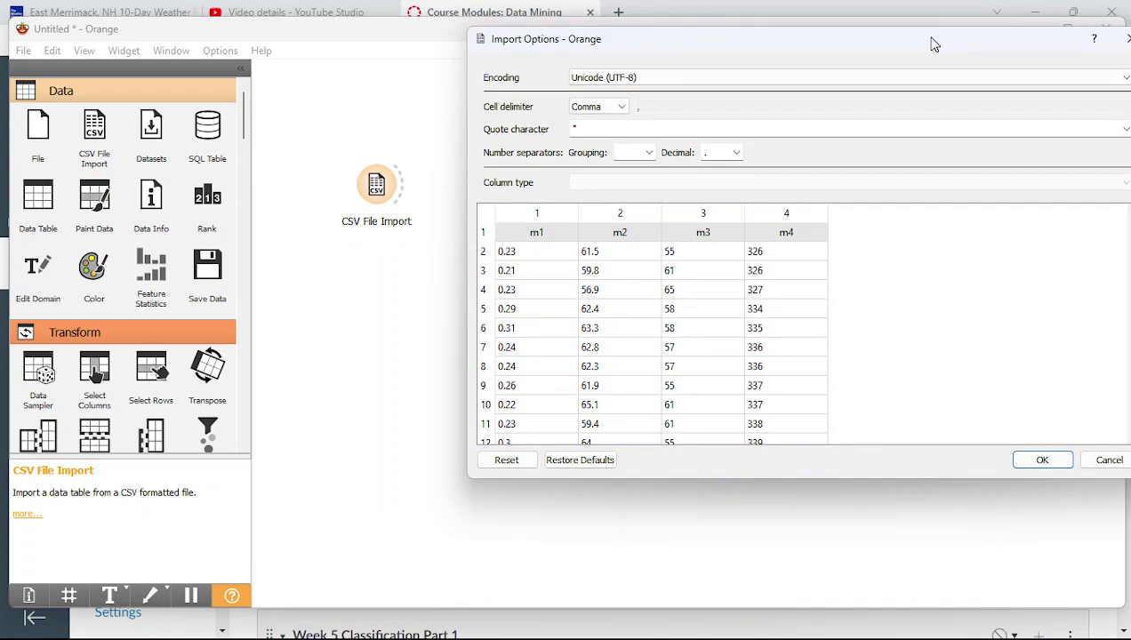
left_click_drag(925, 40, 816, 54)
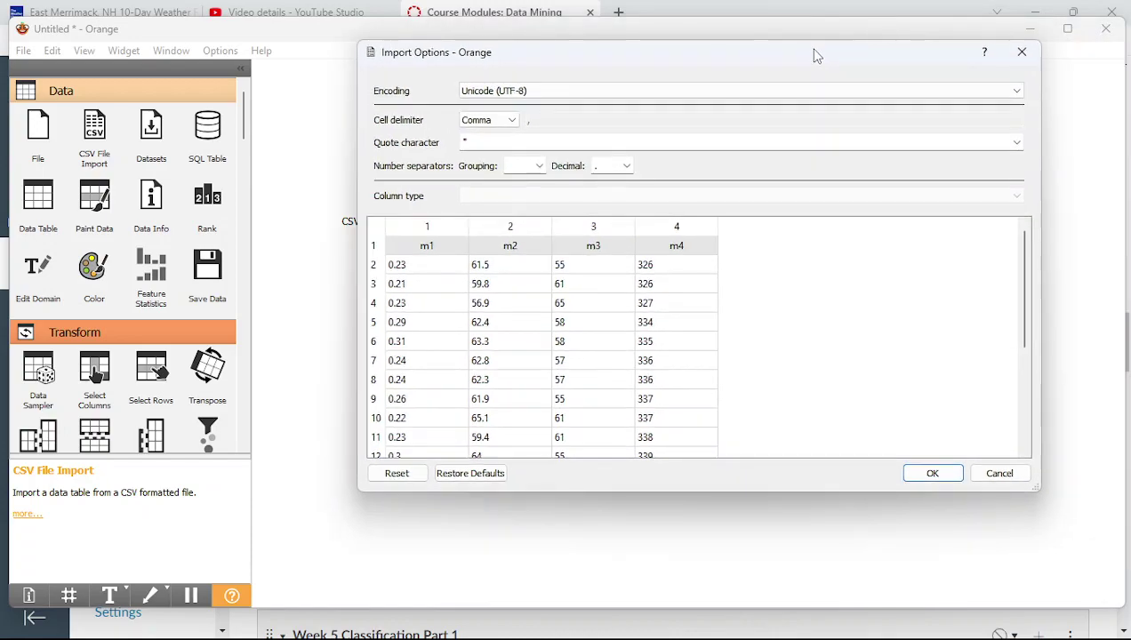
left_click_drag(1024, 335, 1012, 481)
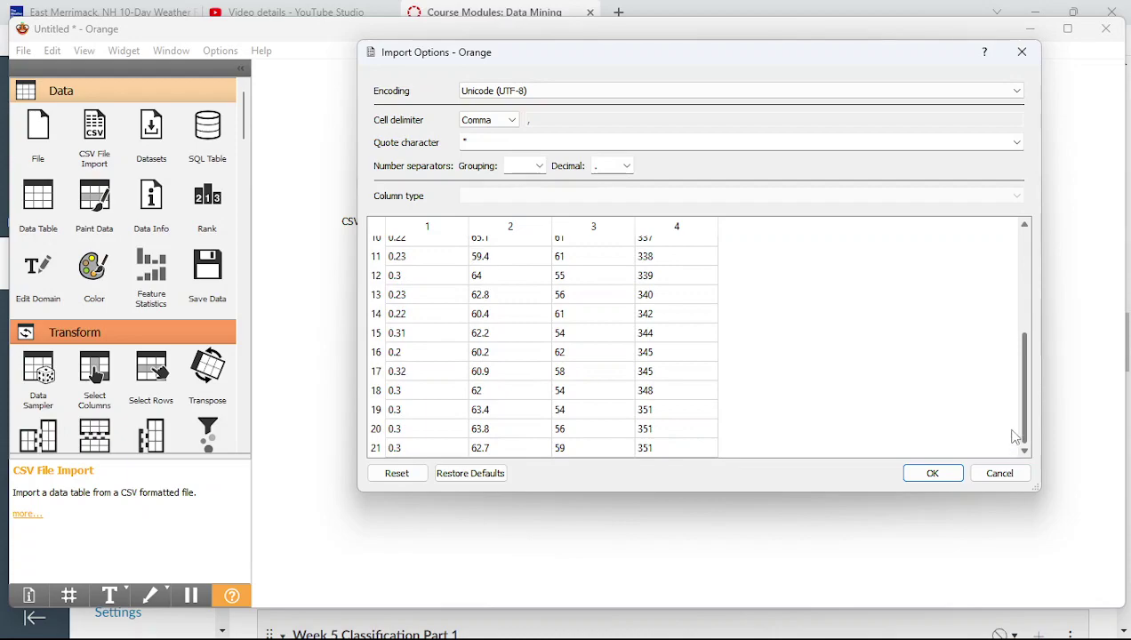
scroll(997, 314, "up", 3)
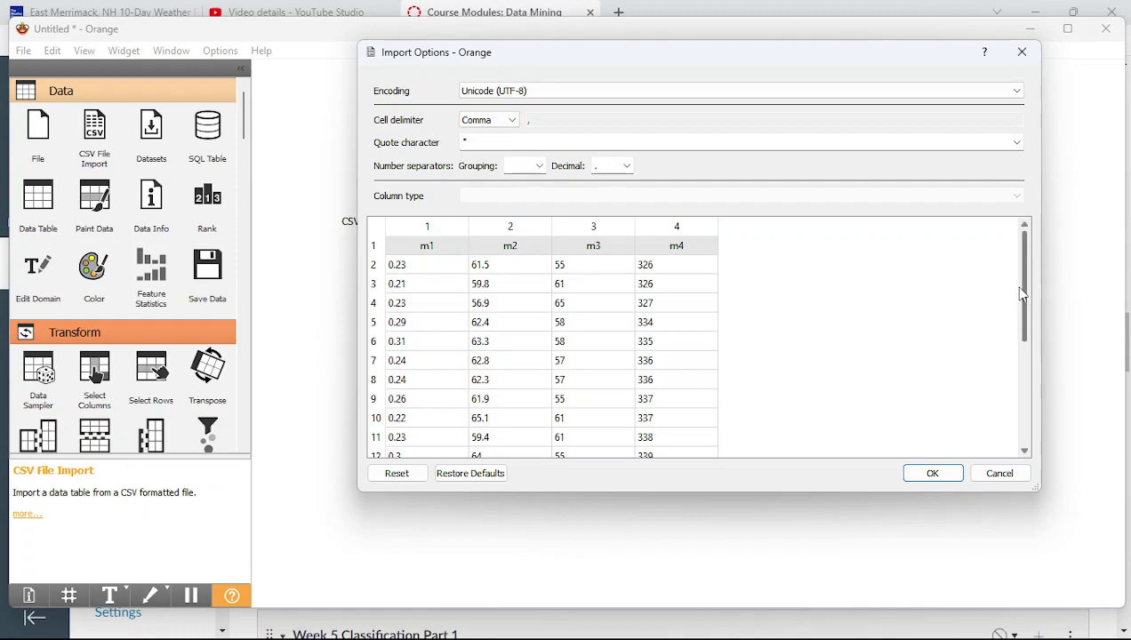
left_click_drag(1022, 295, 1010, 208)
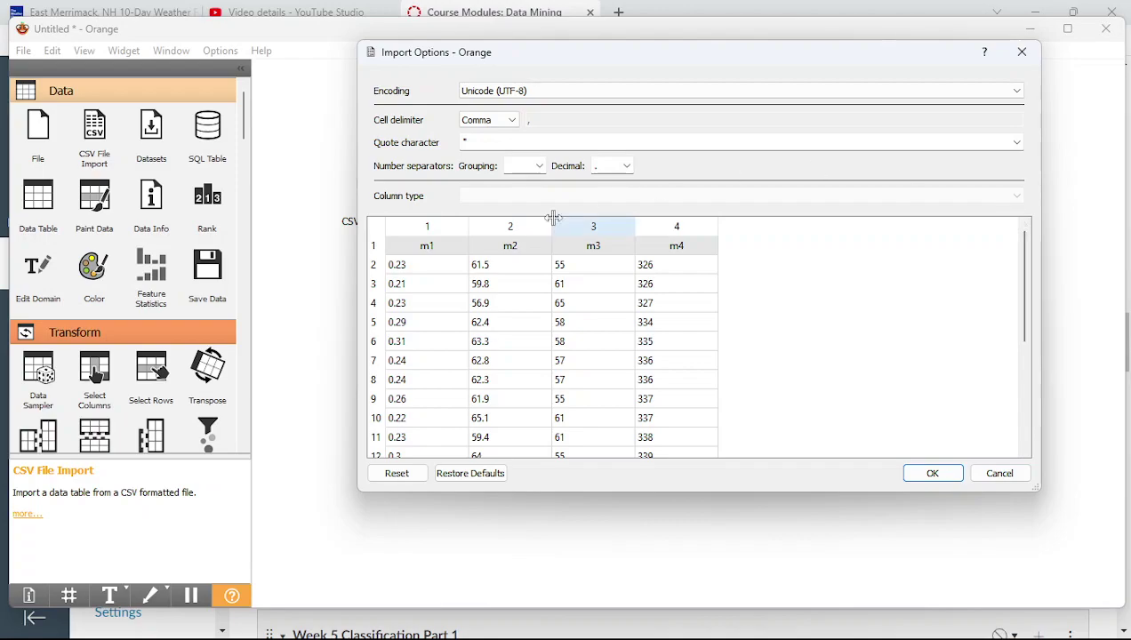
left_click_drag(641, 58, 721, 78)
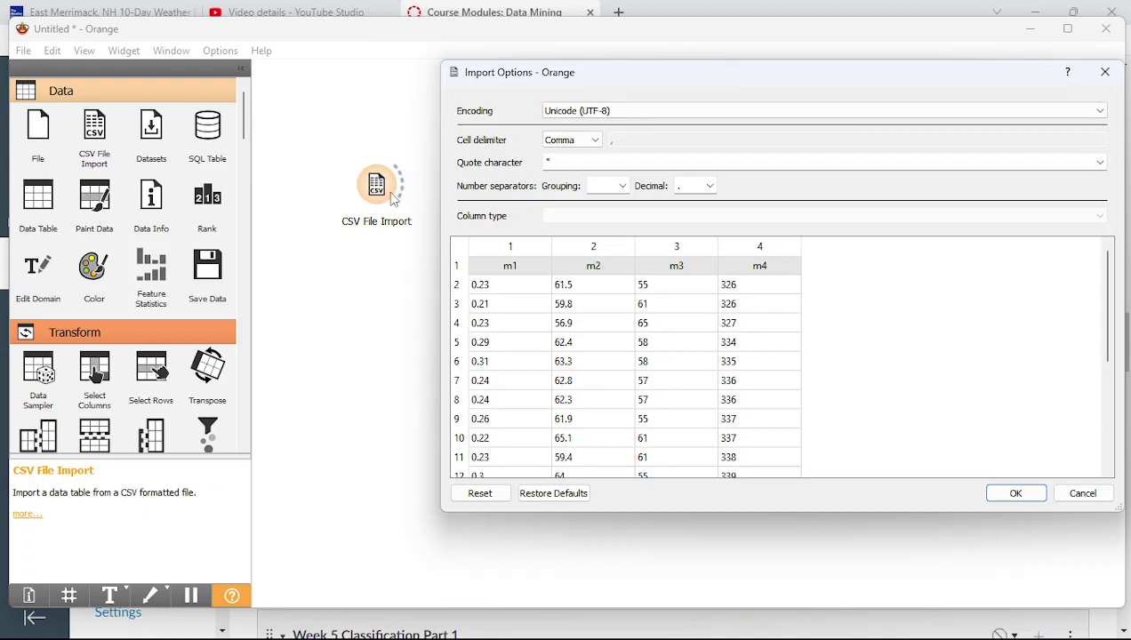
left_click_drag(497, 244, 725, 246)
left_click(724, 219)
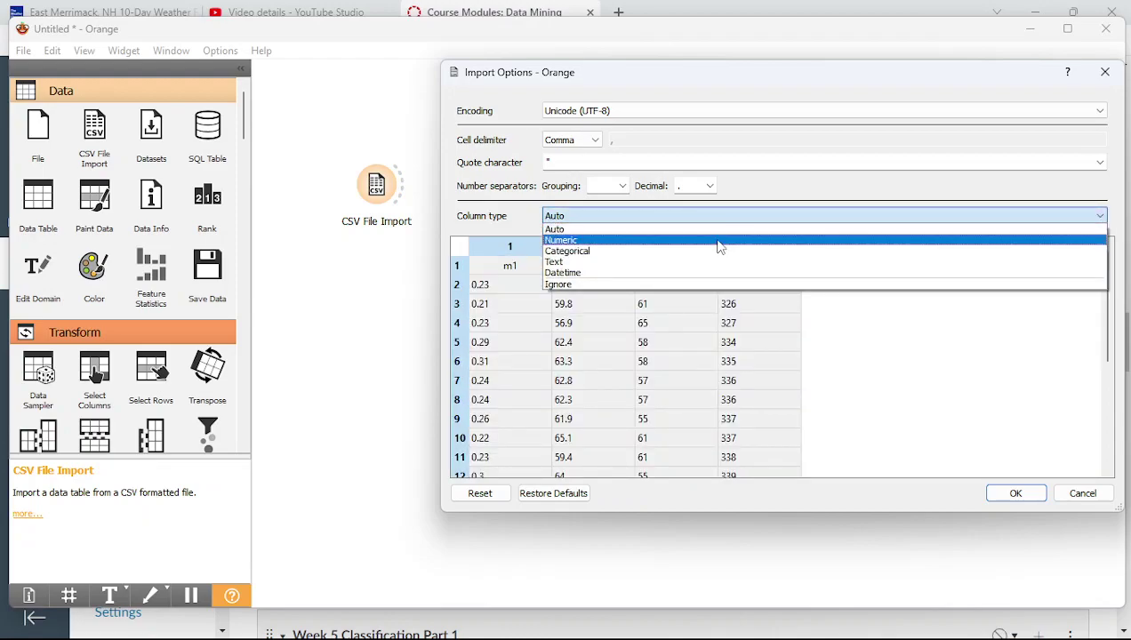
left_click(720, 240)
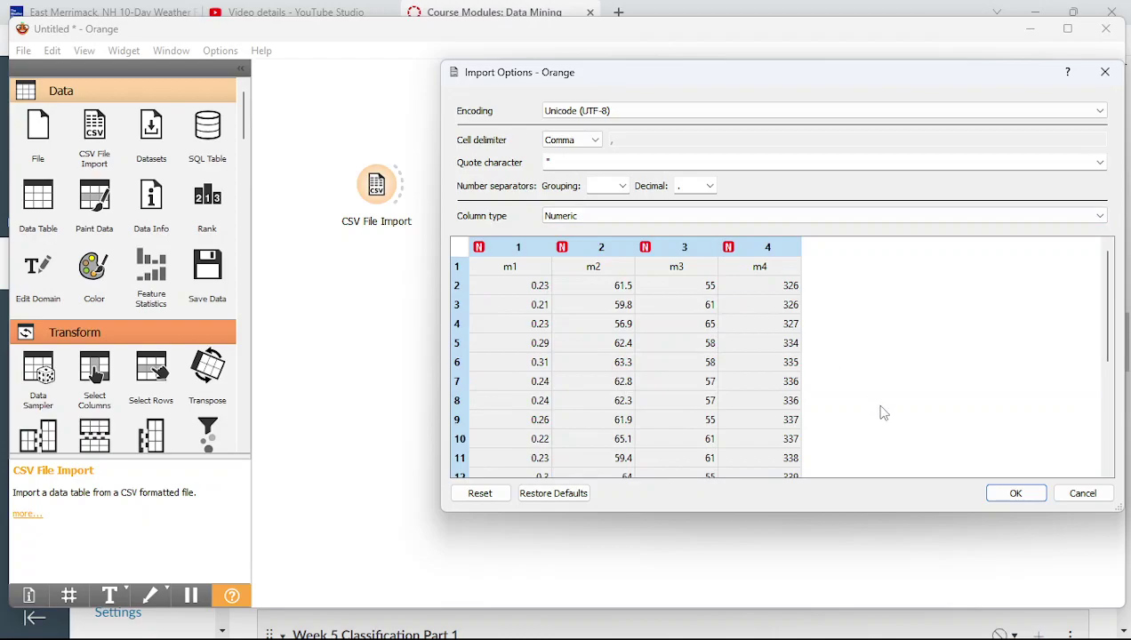
left_click(1015, 494)
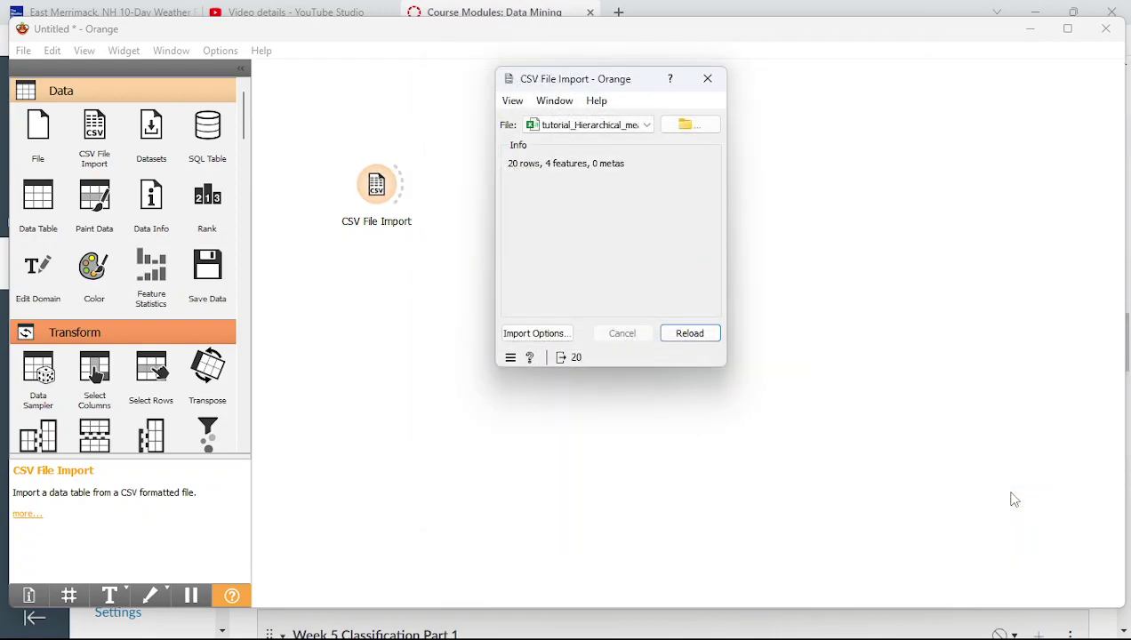
left_click(710, 80)
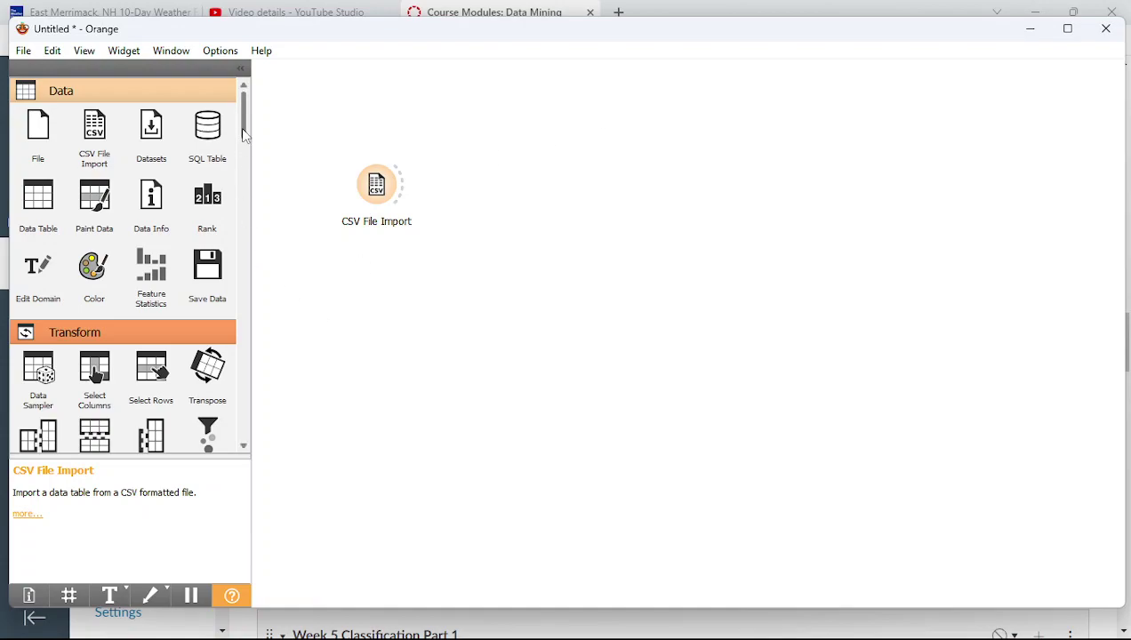
- Add a Preprocess widget linked to CSV File Import, using Normalize Features with Standardize to μ=0, σ²=1
left_click_drag(246, 135, 232, 188)
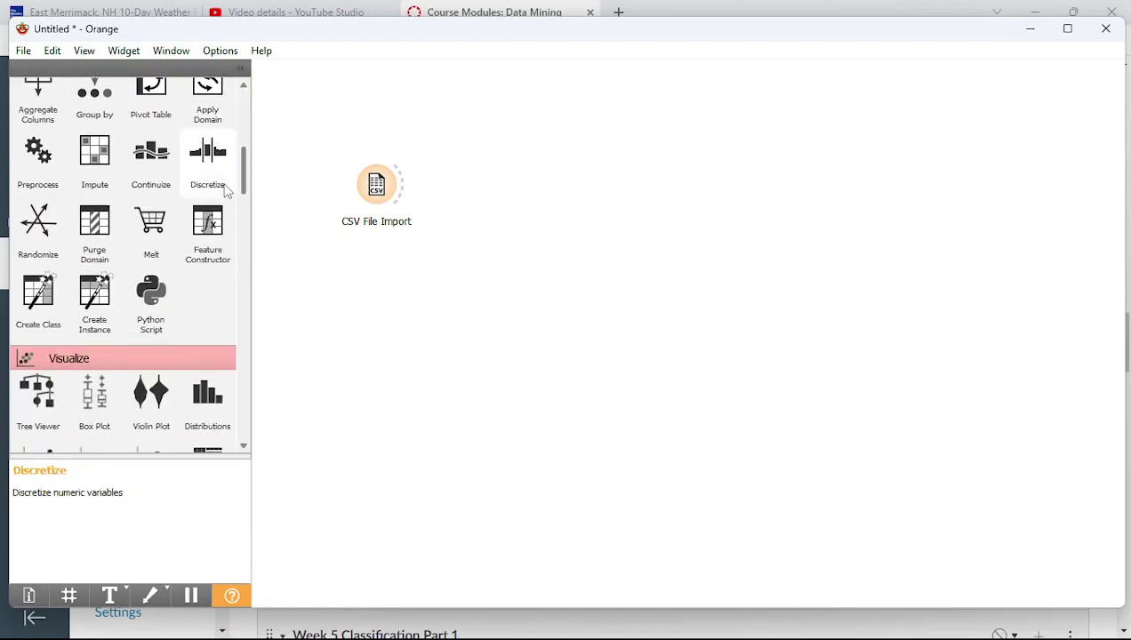
left_click_drag(38, 171, 499, 190)
left_click_drag(405, 190, 495, 185)
double_click(500, 187)
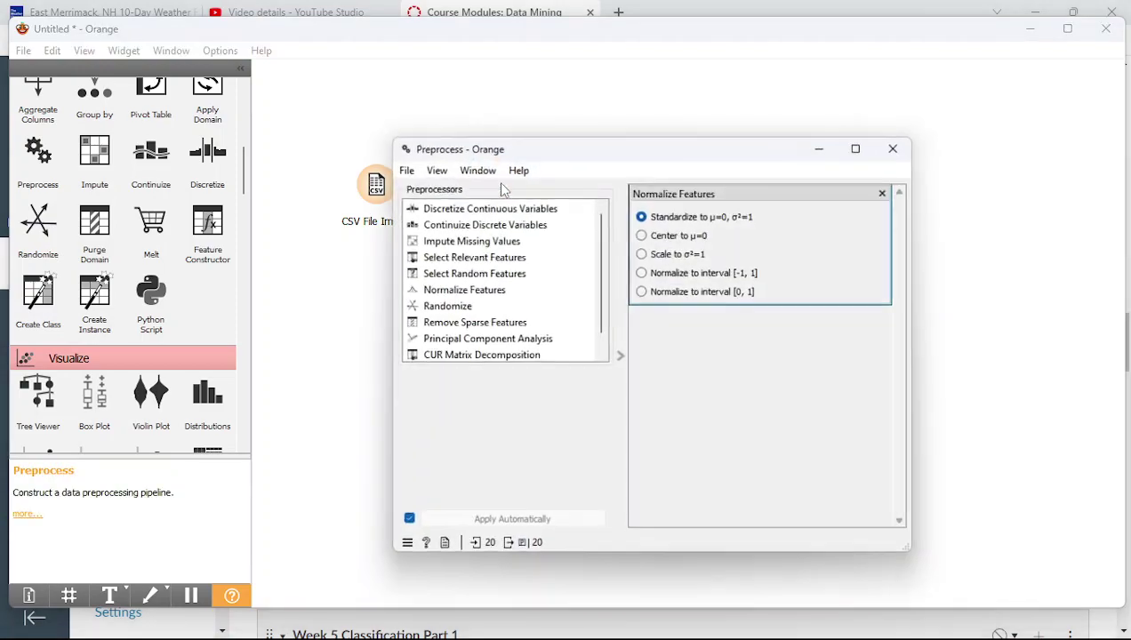
left_click(495, 290)
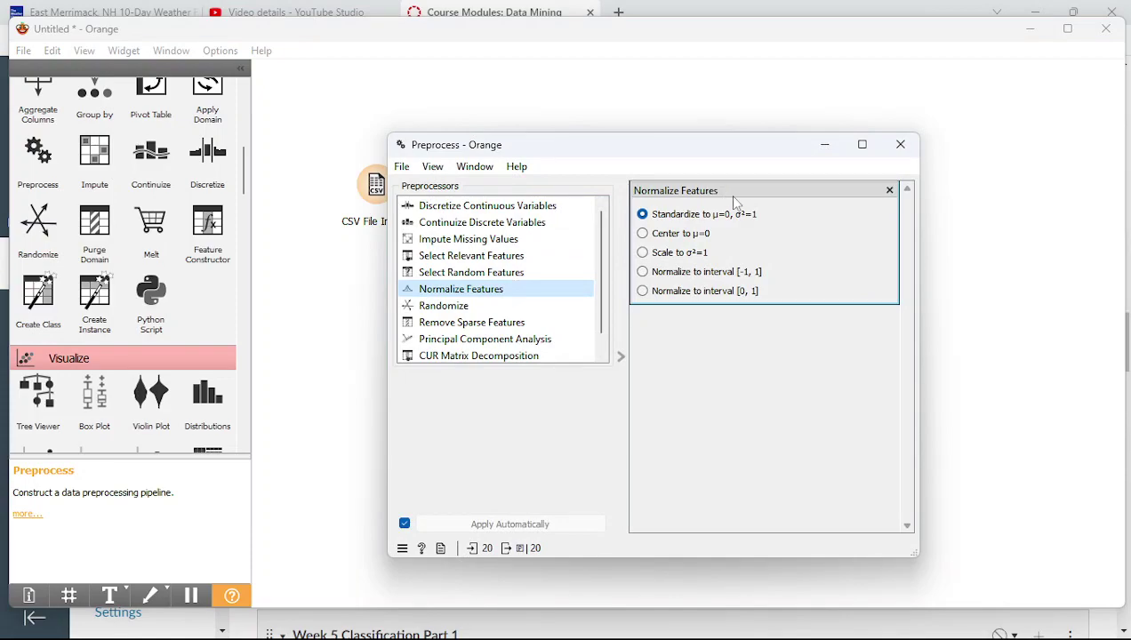
left_click(901, 145)
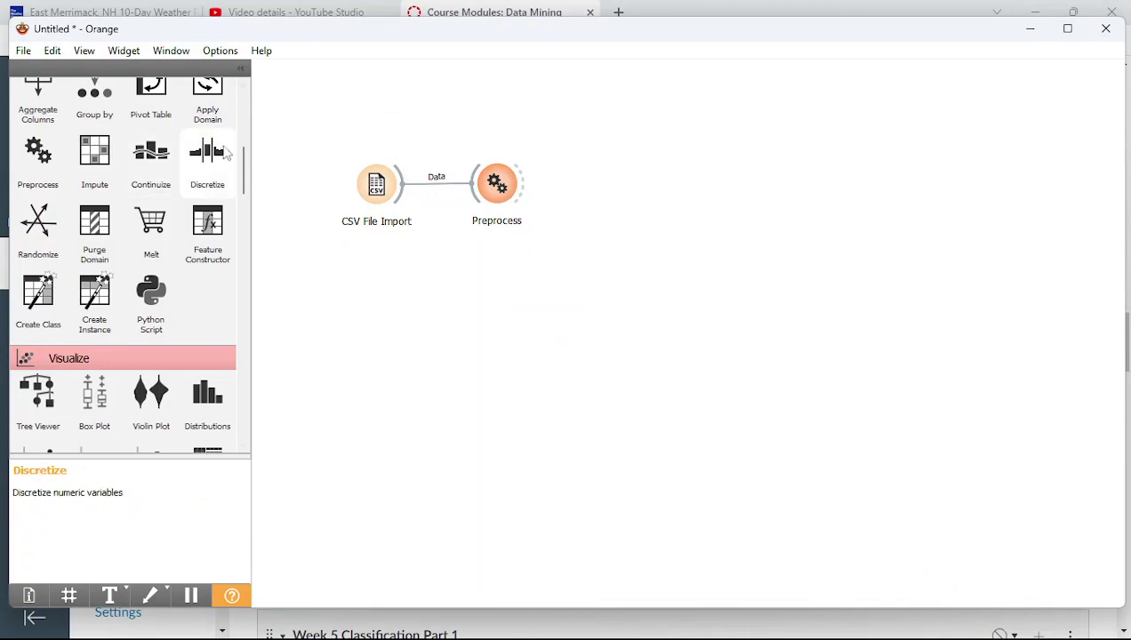
- Add a Data Table above Preprocess, link it to the preprocessed data and inspect the normalized values
left_click(243, 129)
left_click_drag(38, 144, 578, 103)
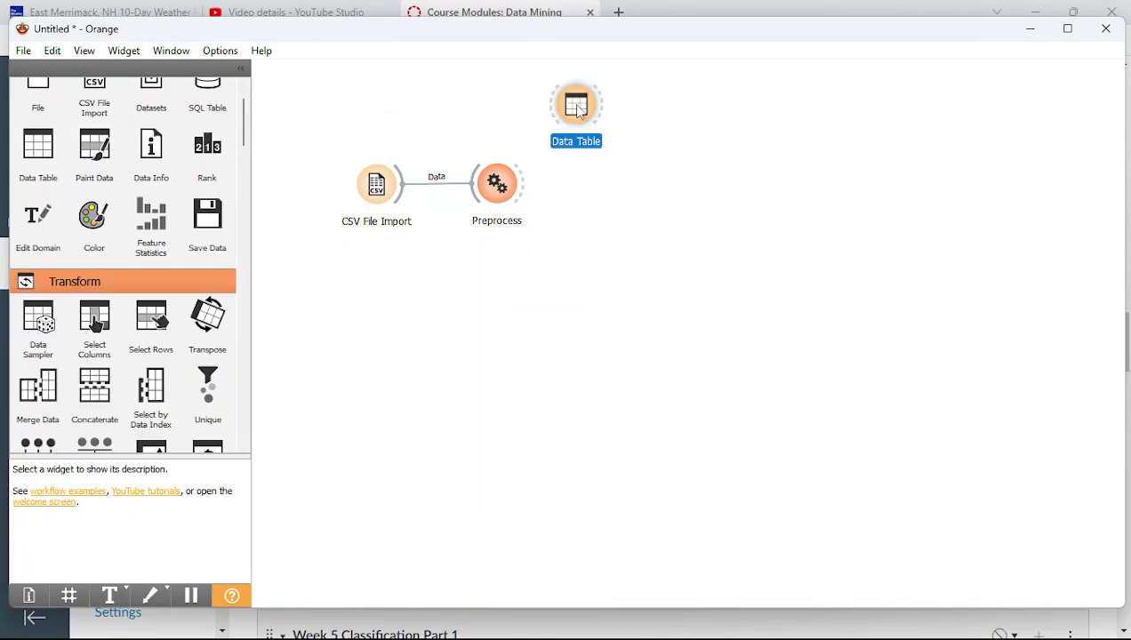
left_click_drag(525, 187, 553, 110)
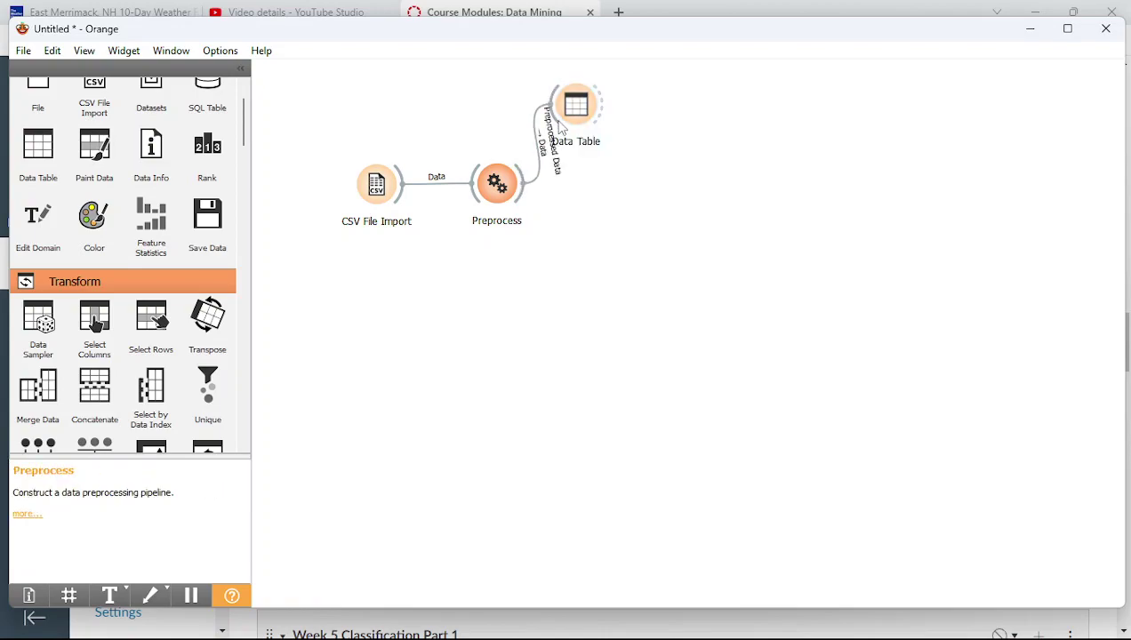
double_click(575, 108)
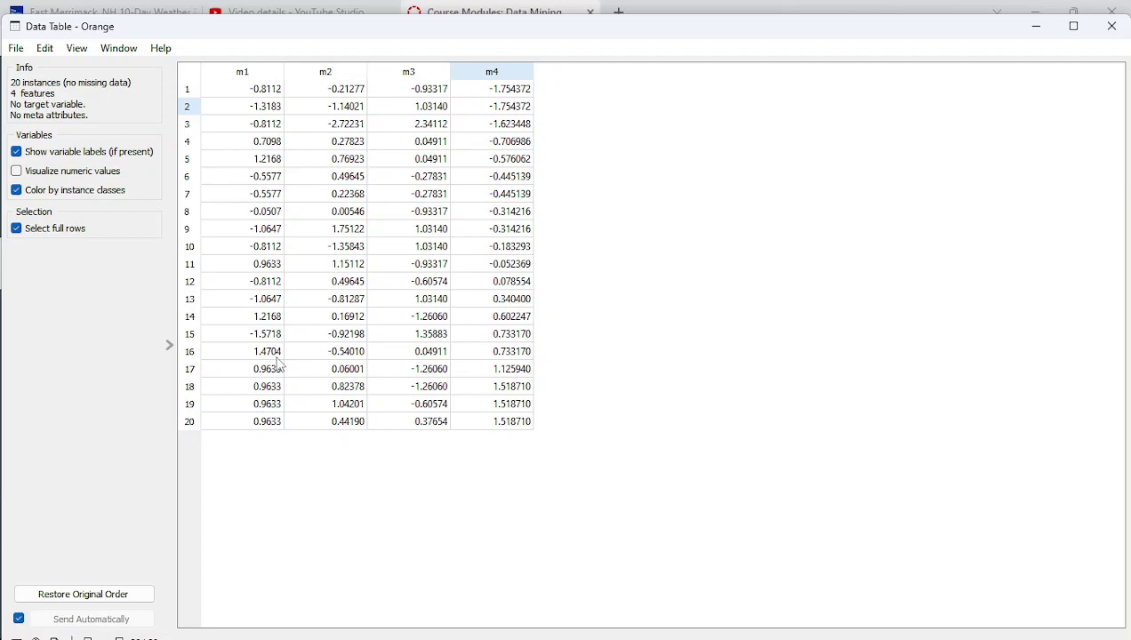
left_click(1111, 27)
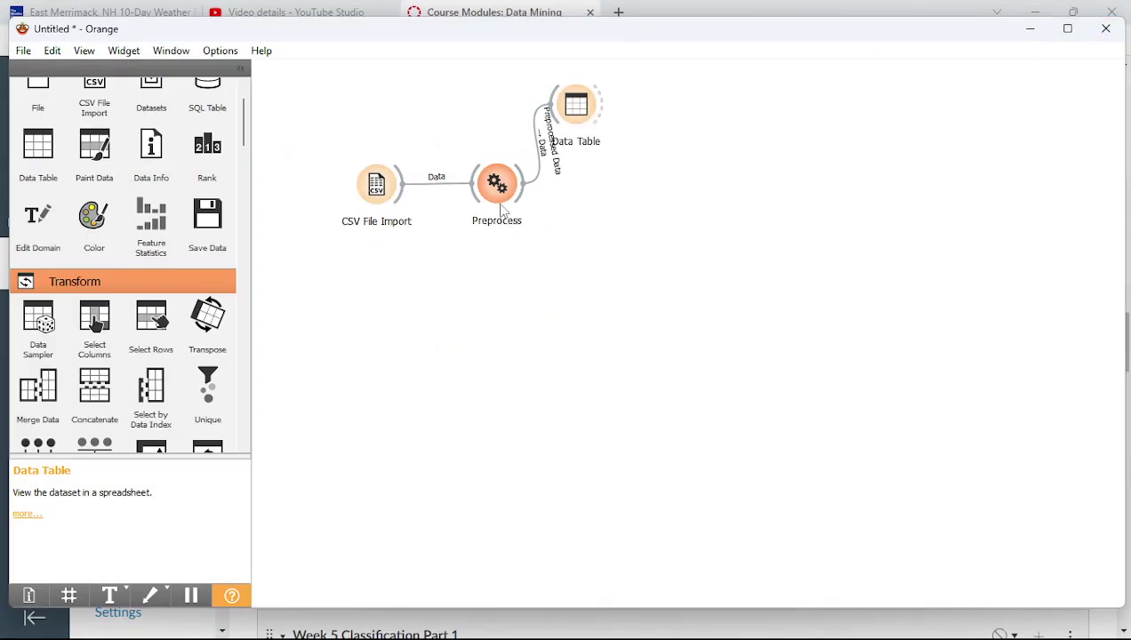
- Add a Distances widget linked to Preprocess, comparing Rows with the Euclidean distance metric
left_click_drag(242, 141, 574, 231)
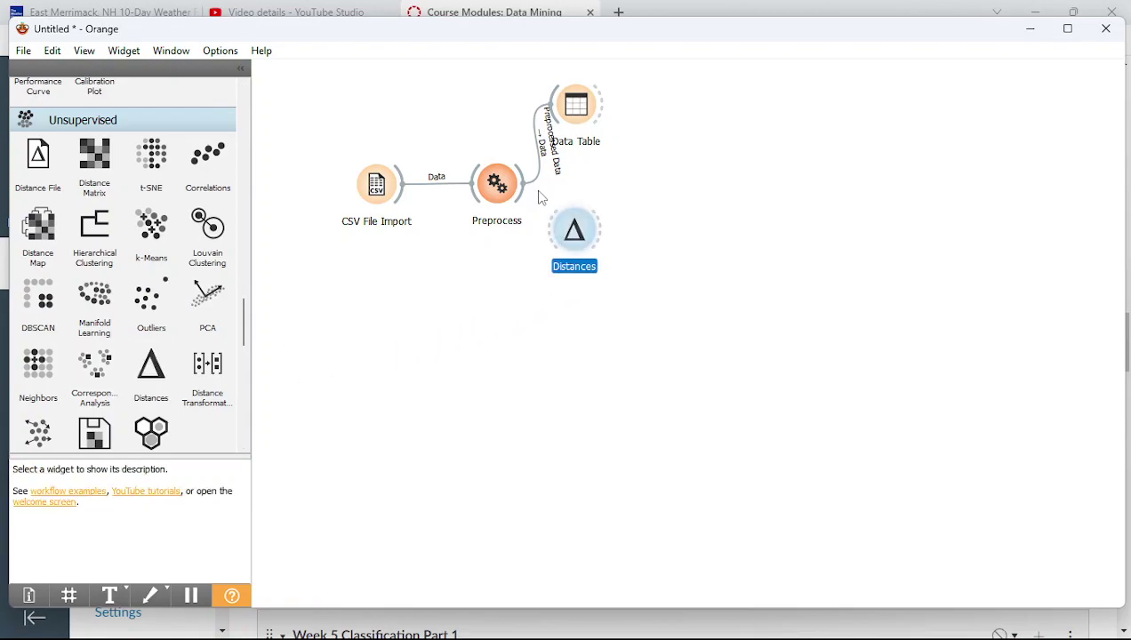
left_click_drag(529, 184, 554, 239)
left_click(587, 249)
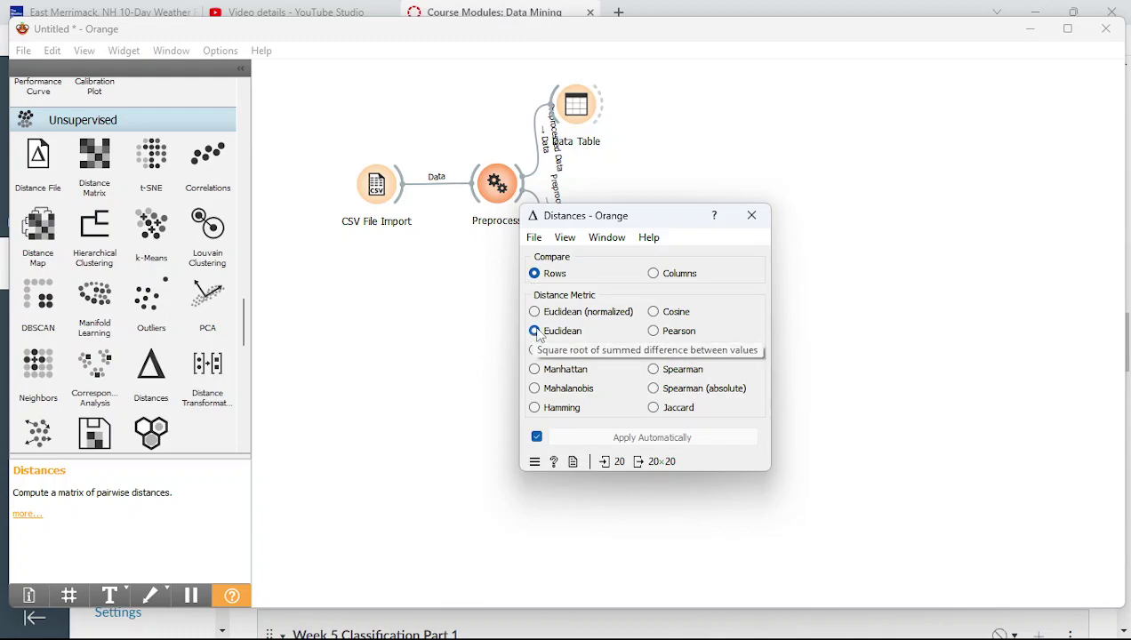
left_click(746, 234)
double_click(599, 252)
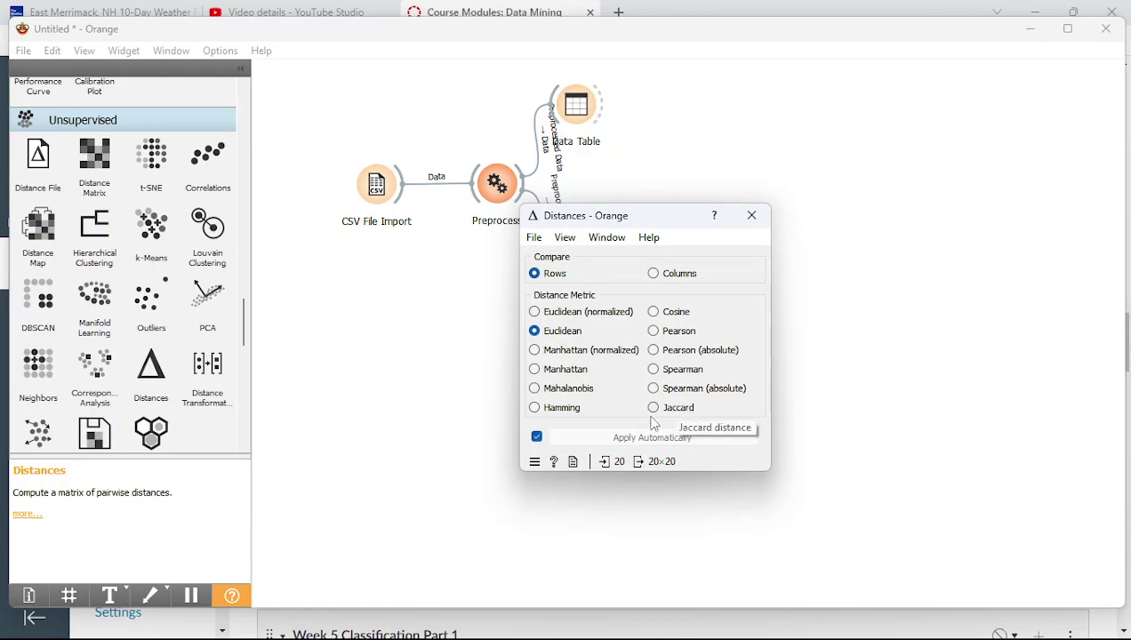
left_click(754, 216)
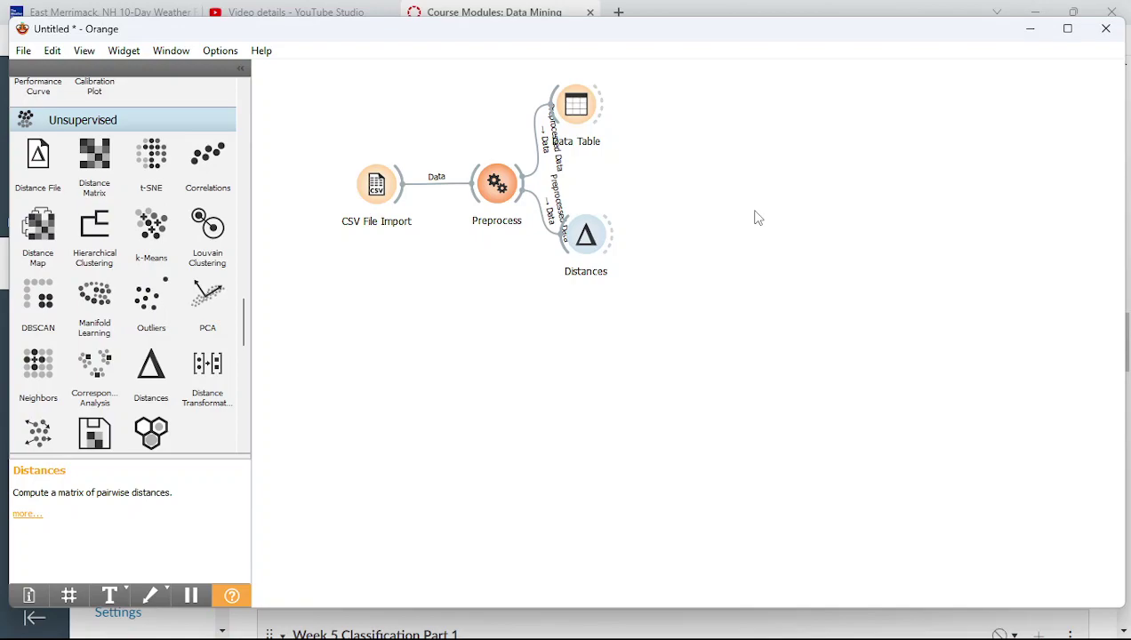
- Add a Distance Matrix widget linked to Distances and examine all pairwise distances between the 20 rows
left_click_drag(94, 164, 649, 170)
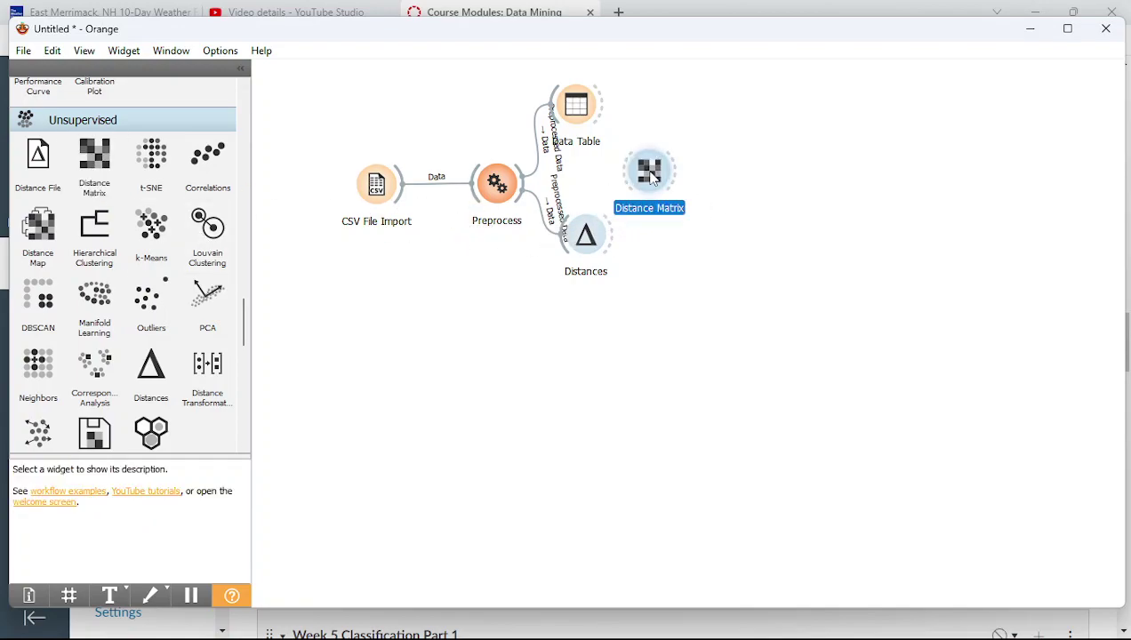
left_click_drag(613, 233, 651, 182)
double_click(650, 174)
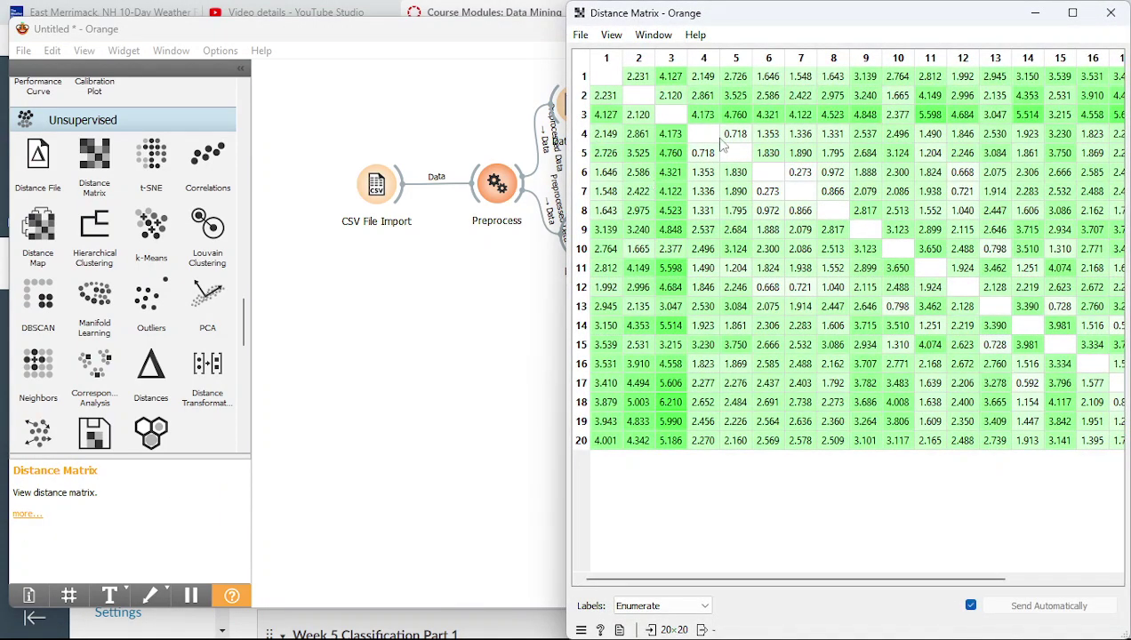
left_click_drag(822, 27, 732, 70)
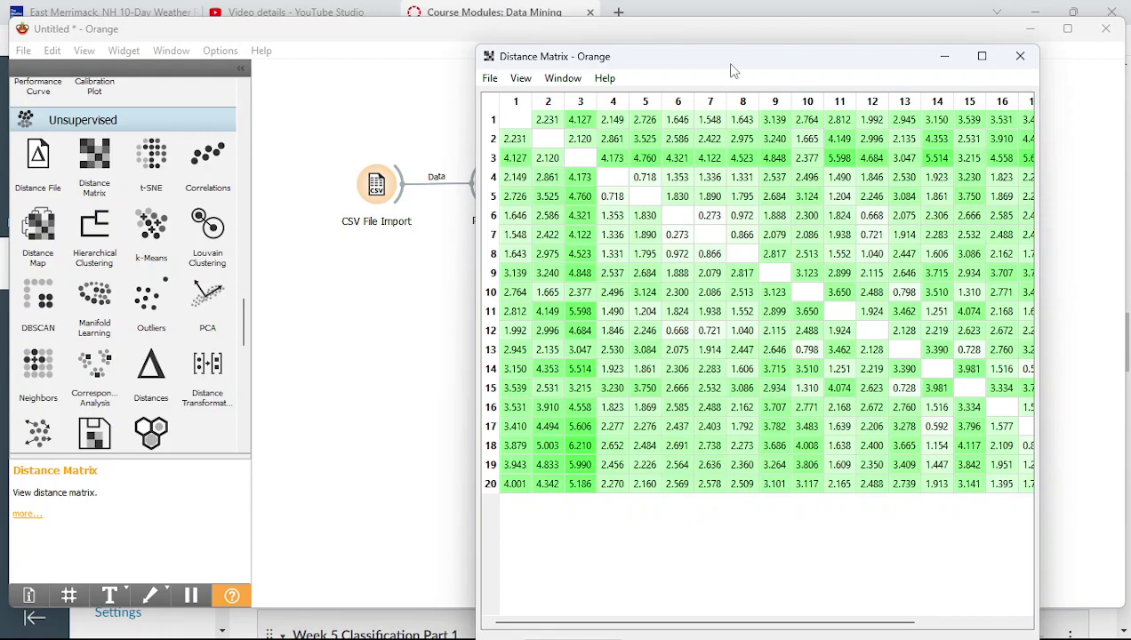
left_click_drag(731, 70, 519, 86)
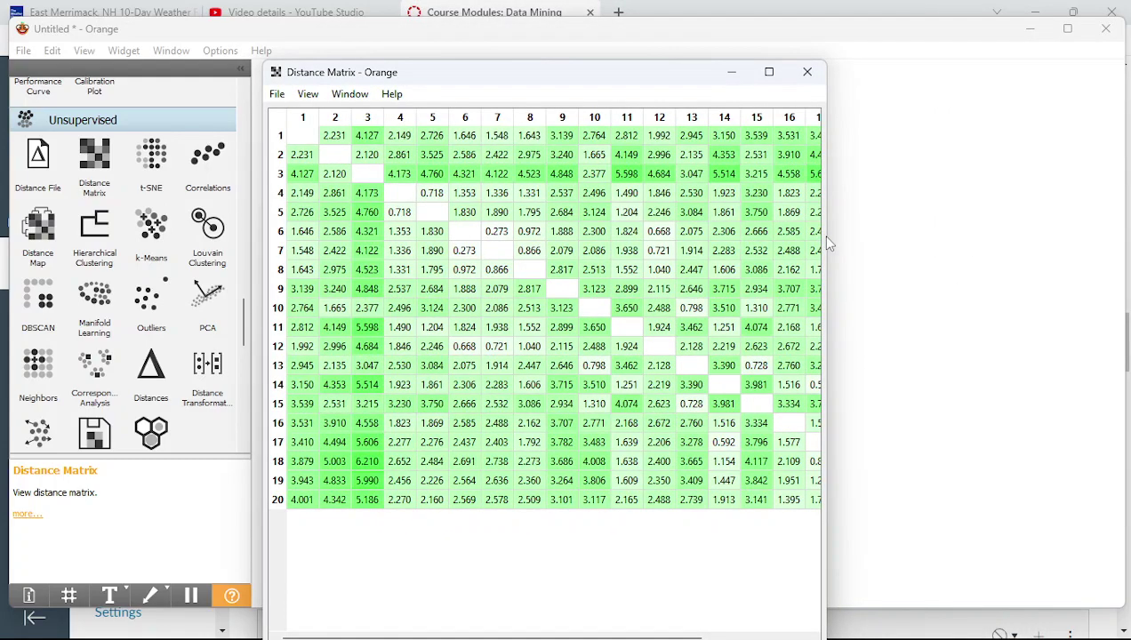
left_click_drag(828, 236, 1013, 269)
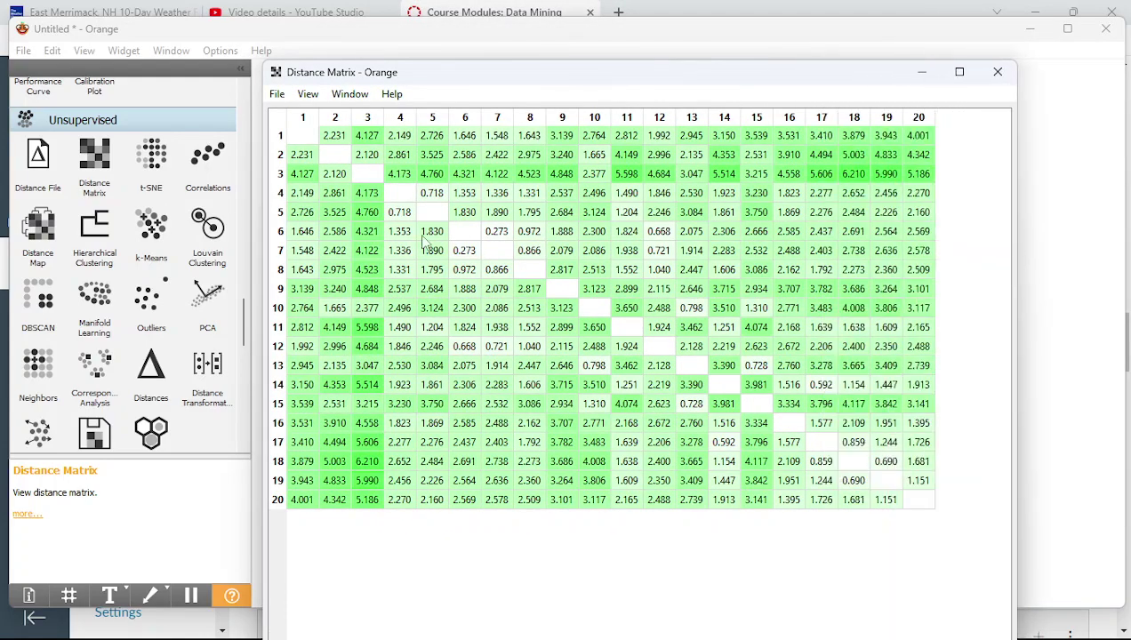
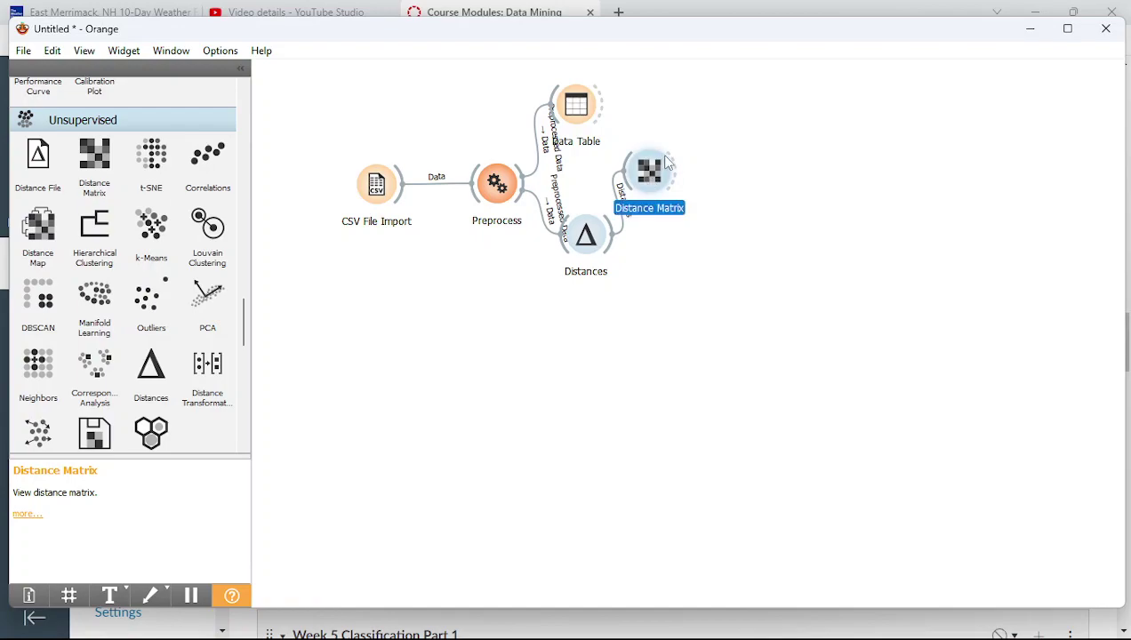
- Spread out the Data Table, Distance Matrix and Distances widgets to make room on the canvas
right_click(697, 159)
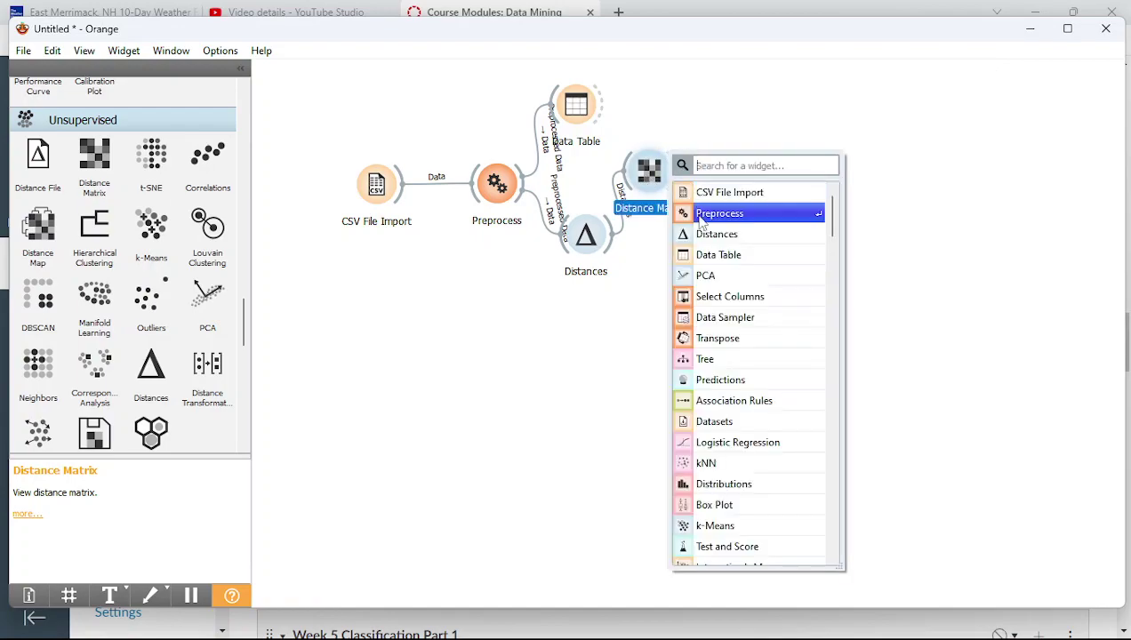
key("Escape")
left_click_drag(653, 176, 671, 158)
left_click_drag(587, 112, 665, 210)
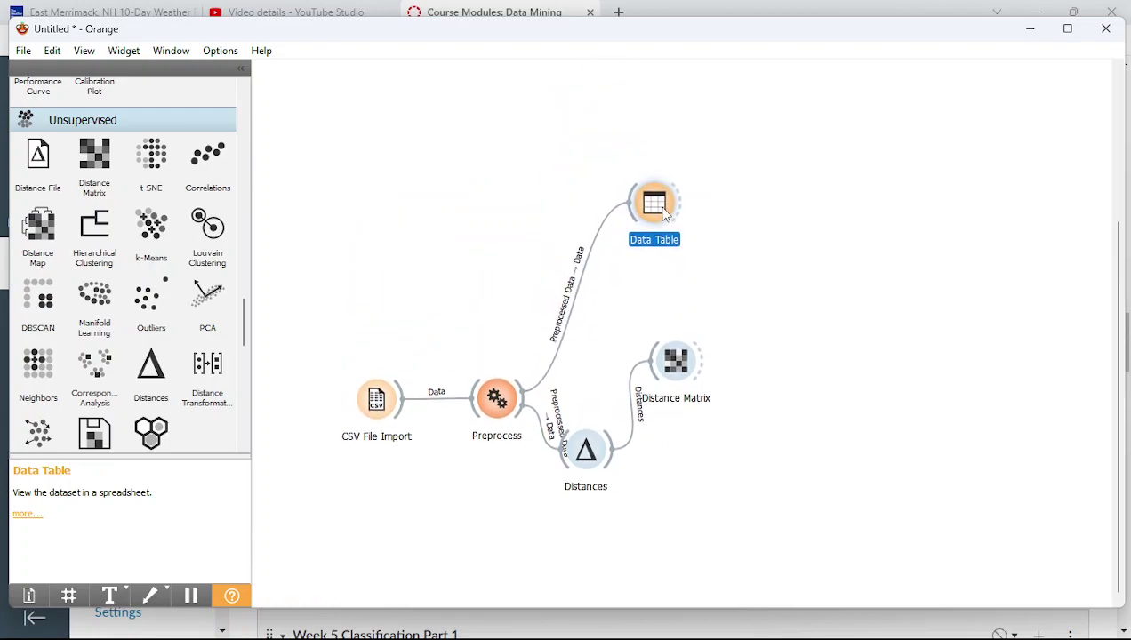
left_click_drag(676, 359, 703, 328)
left_click_drag(601, 455, 626, 471)
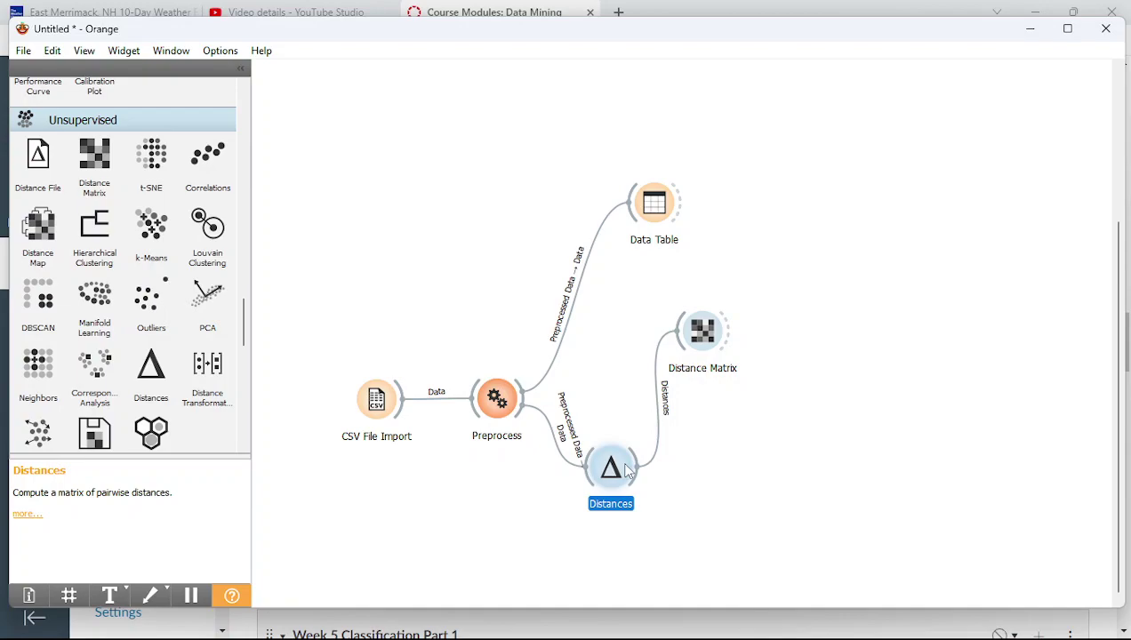
- Add a Hierarchical Clustering widget below Distance Matrix, link it to Distances and open its dendrogram
left_click_drag(86, 231, 715, 511)
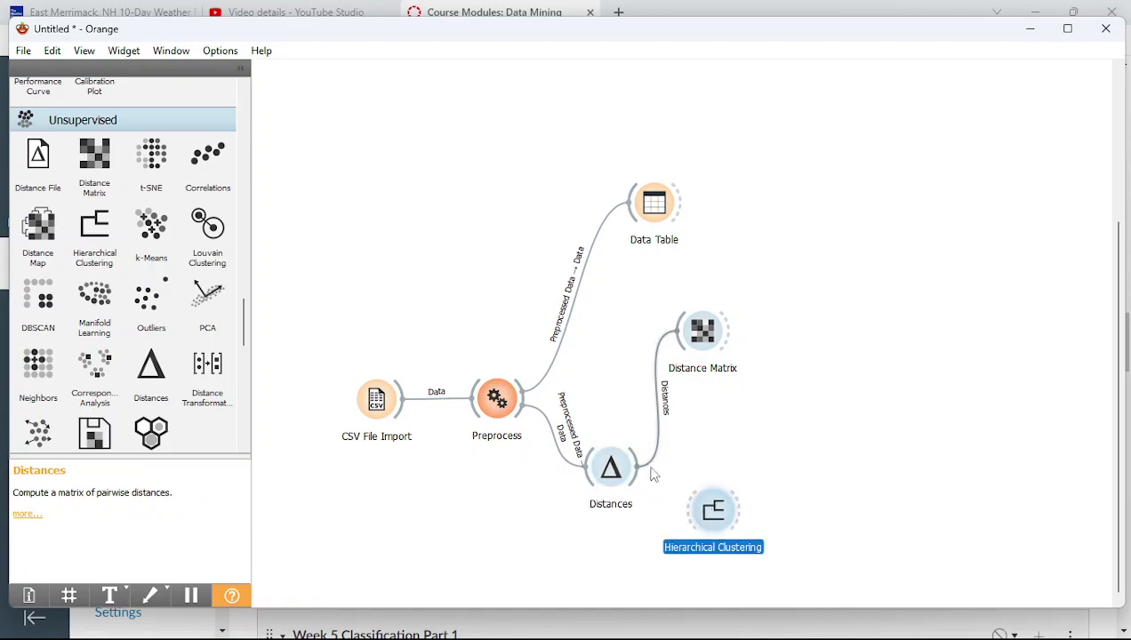
left_click_drag(636, 468, 692, 514)
double_click(711, 511)
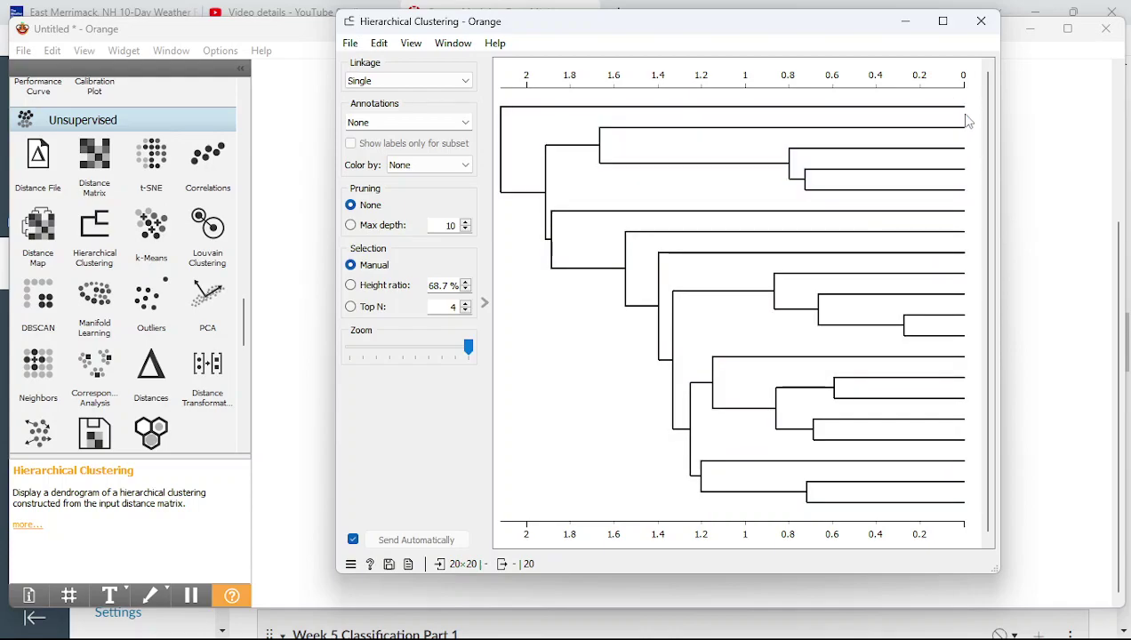
- Select the pair that merges at the smallest distance in the dendrogram and annotate the leaves with m1
left_click(930, 324)
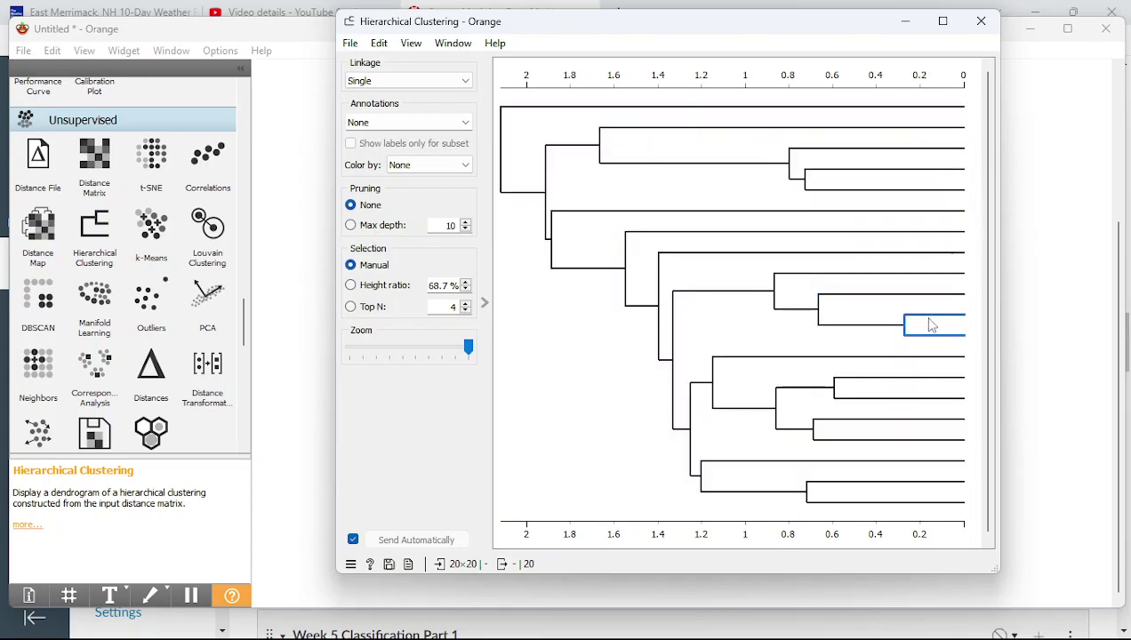
left_click(935, 326)
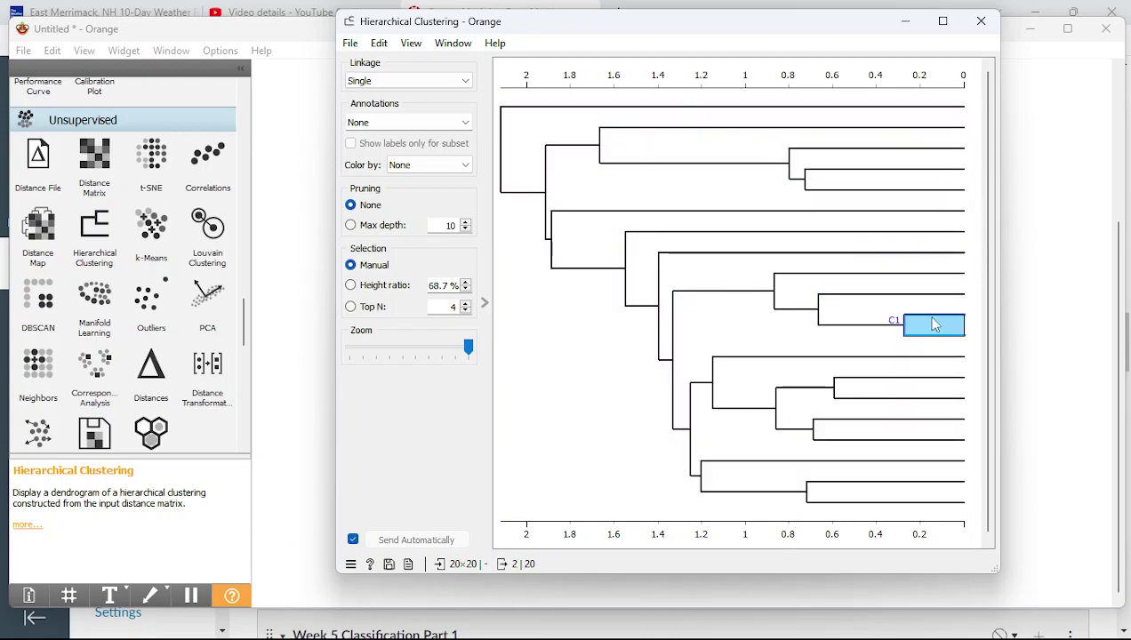
left_click(943, 21)
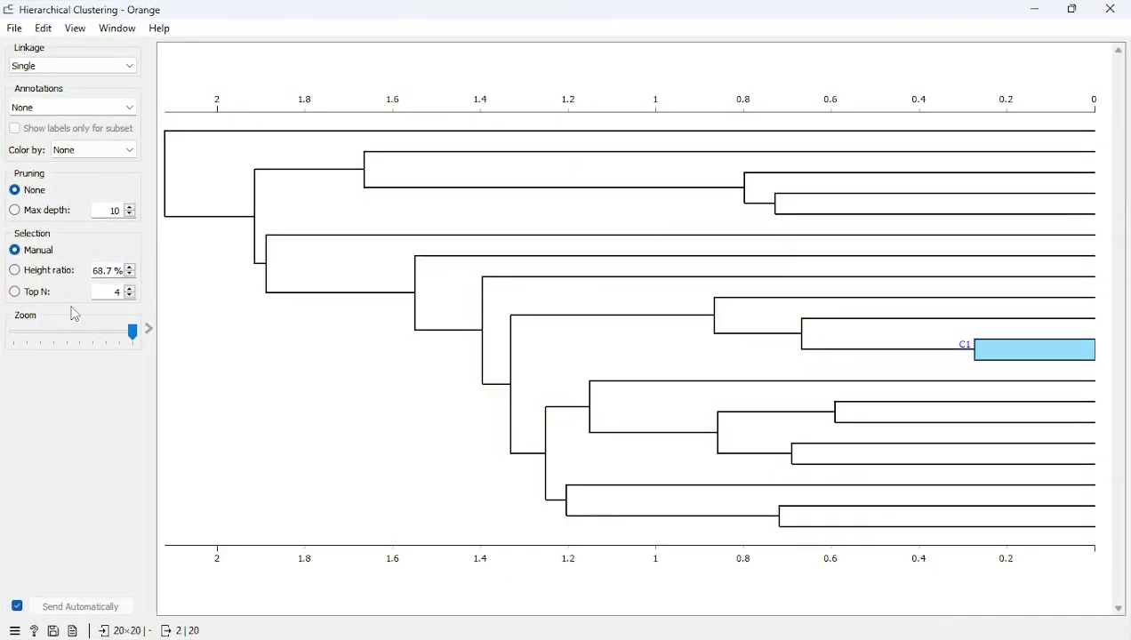
left_click(69, 108)
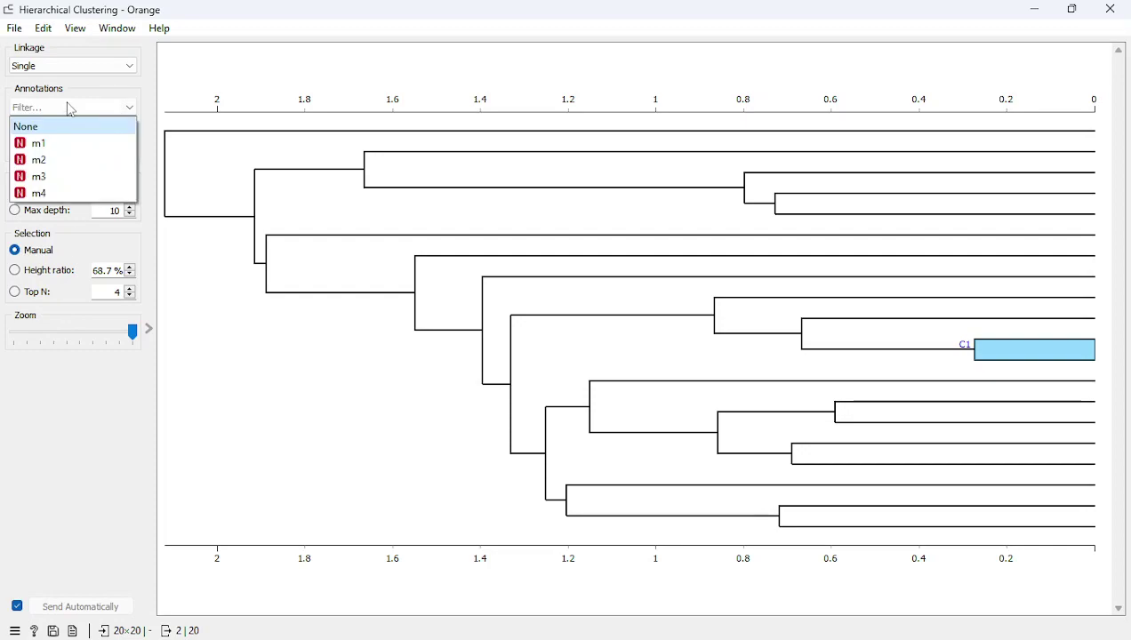
left_click(58, 143)
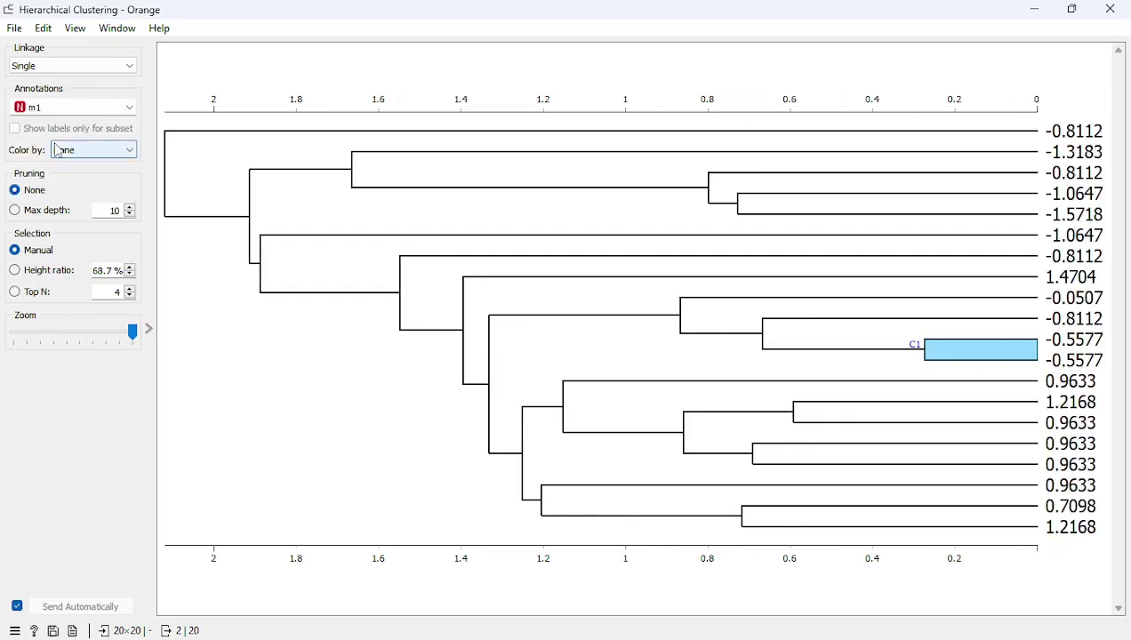
left_click(73, 110)
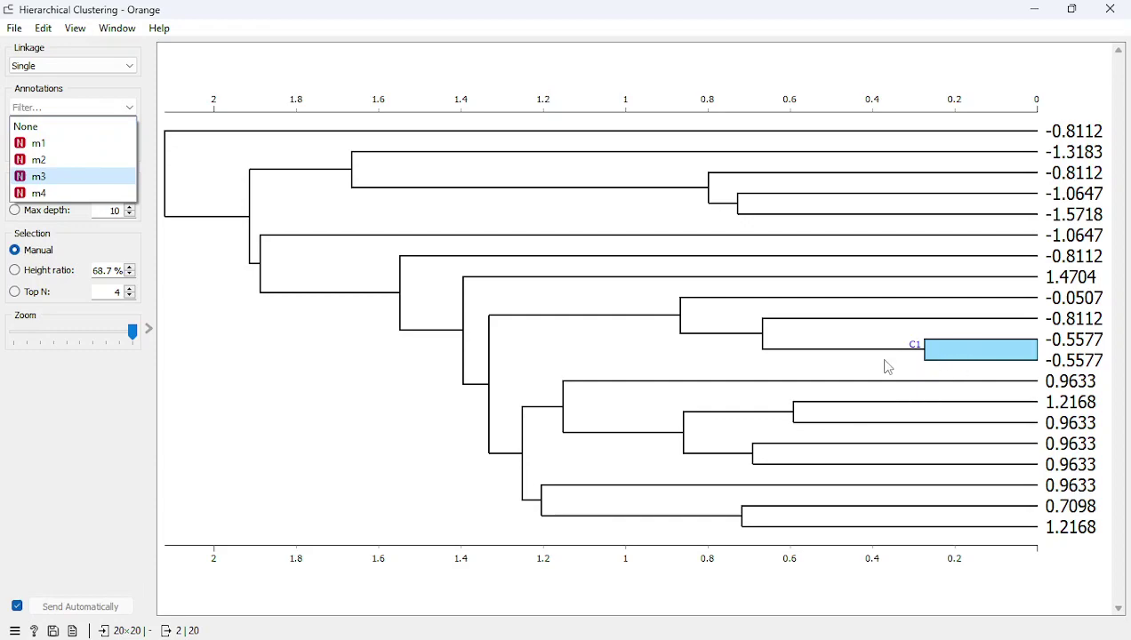
left_click(50, 424)
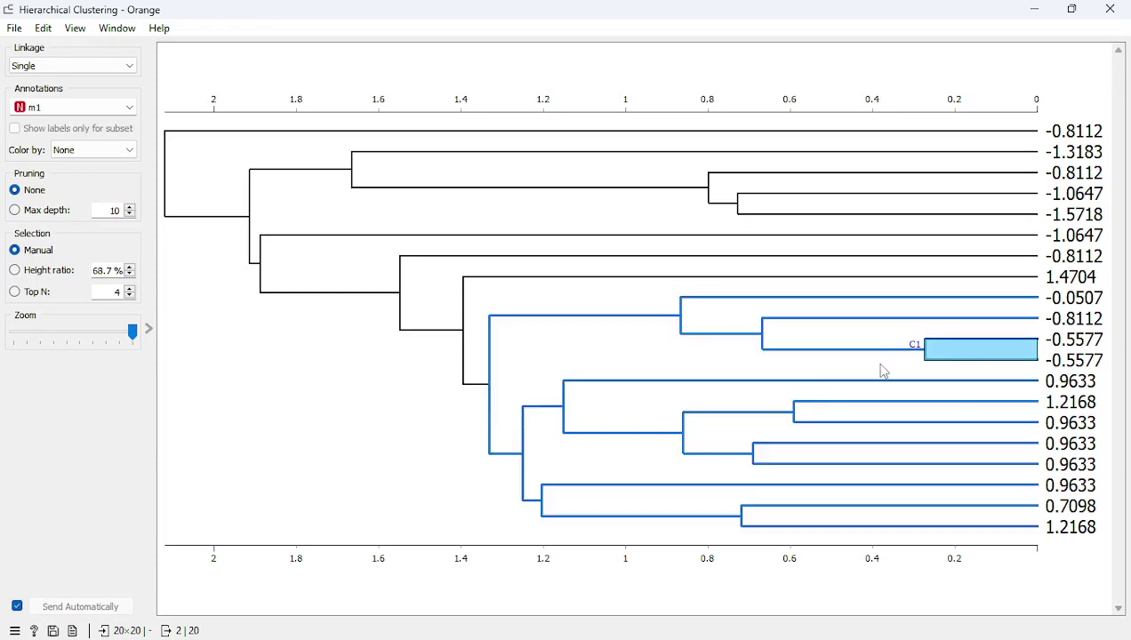
- Highlight various small and large branches of the dendrogram one by one to examine possible clusters
left_click(764, 359)
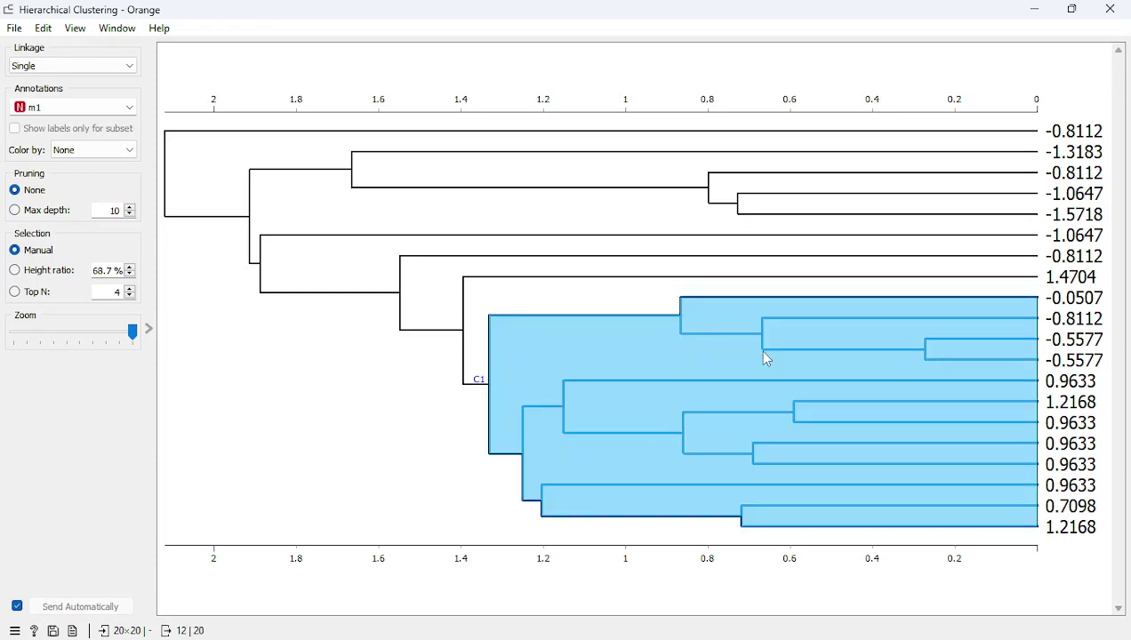
left_click(797, 206)
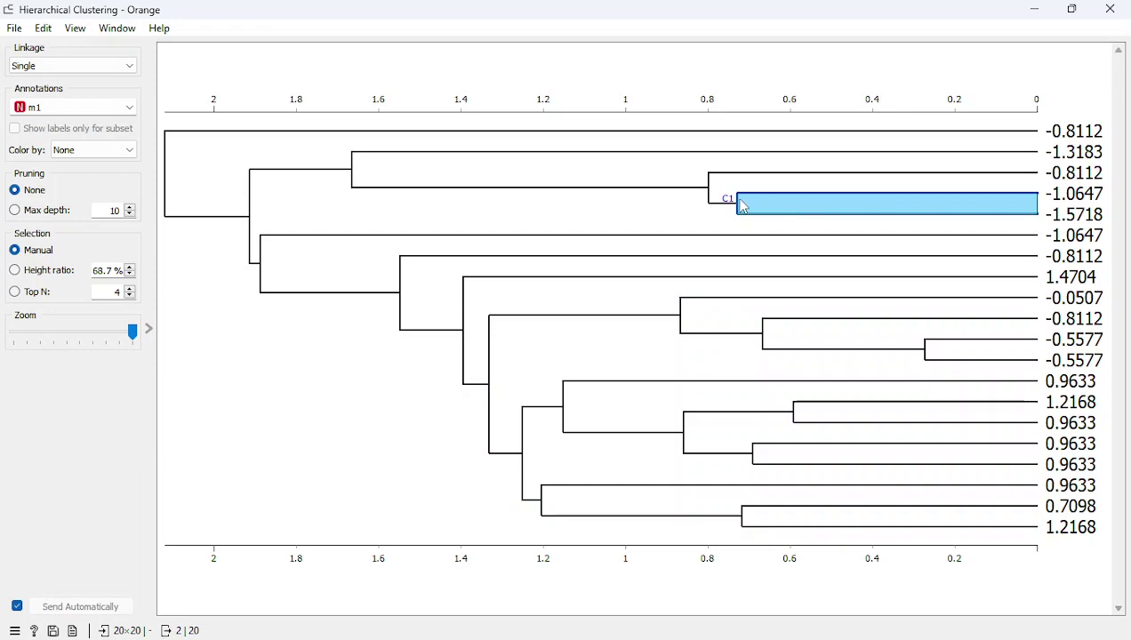
left_click(624, 257)
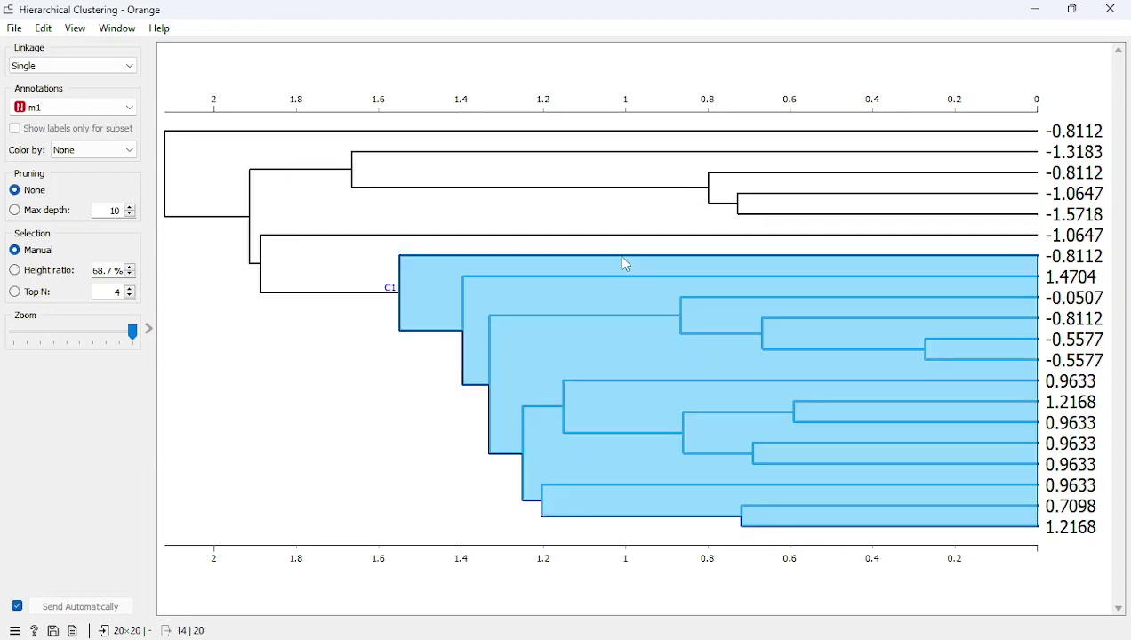
left_click(399, 178)
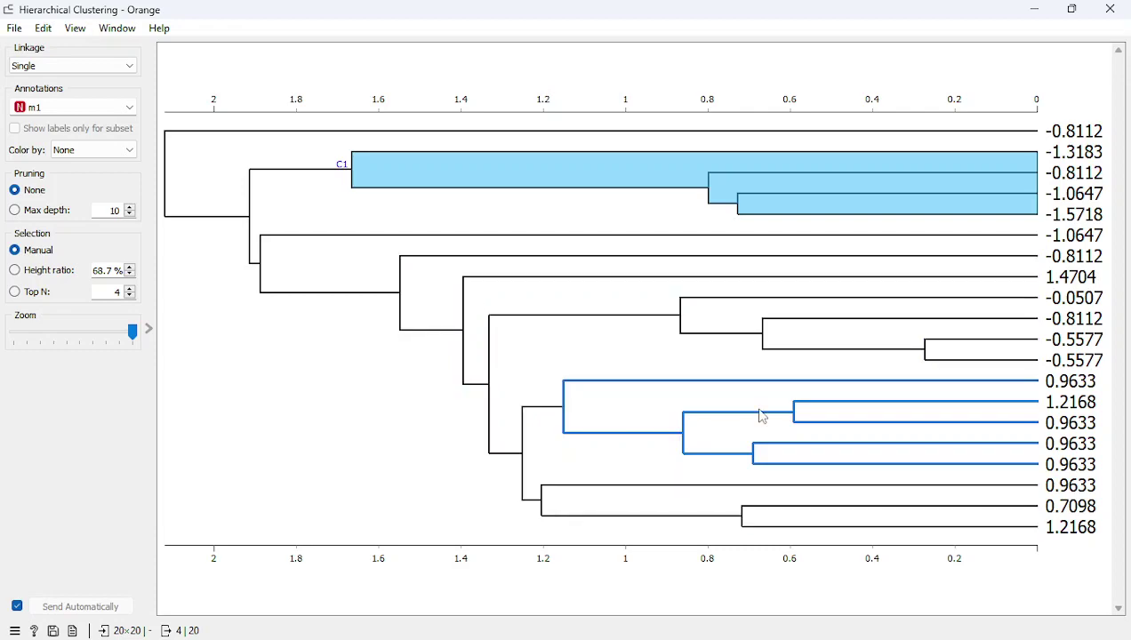
left_click(770, 436)
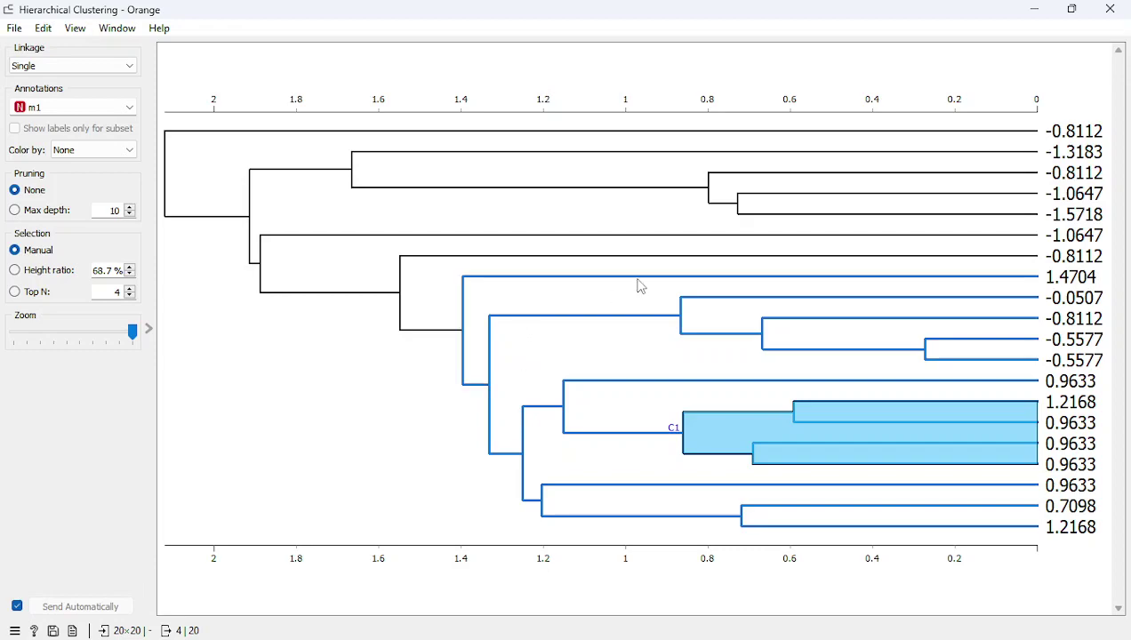
left_click(716, 182)
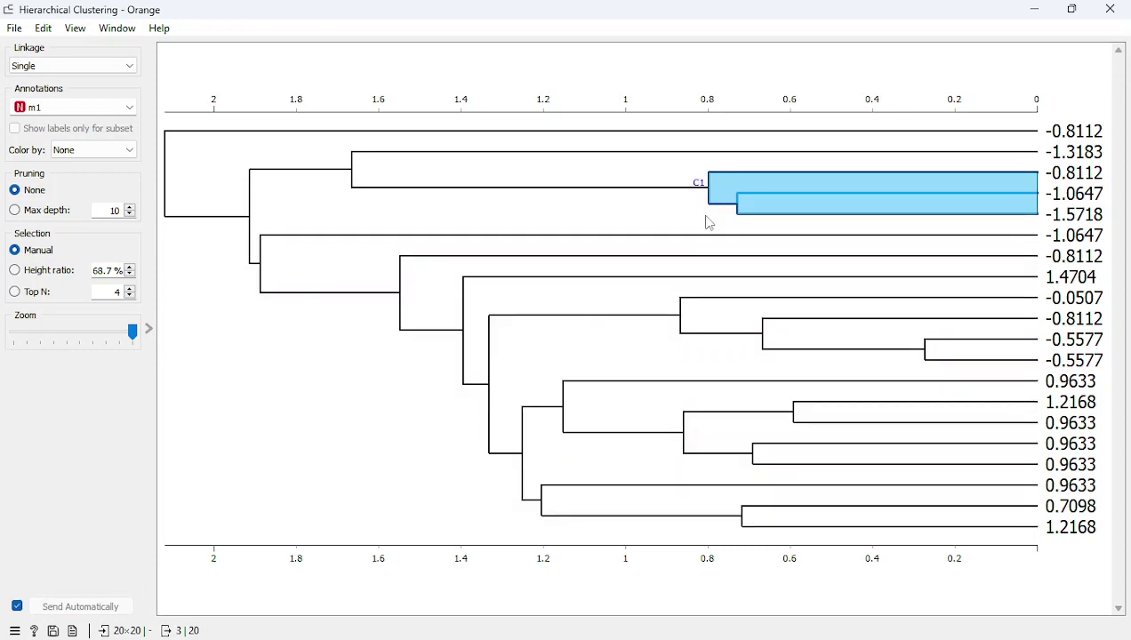
left_click(705, 315)
left_click(713, 429)
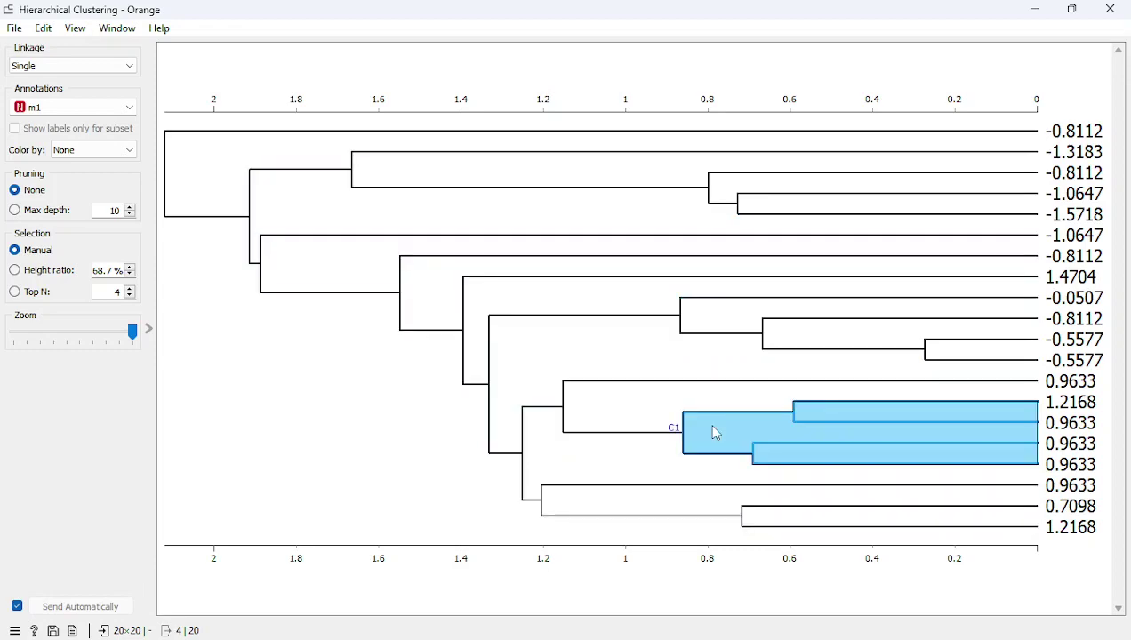
left_click(750, 514)
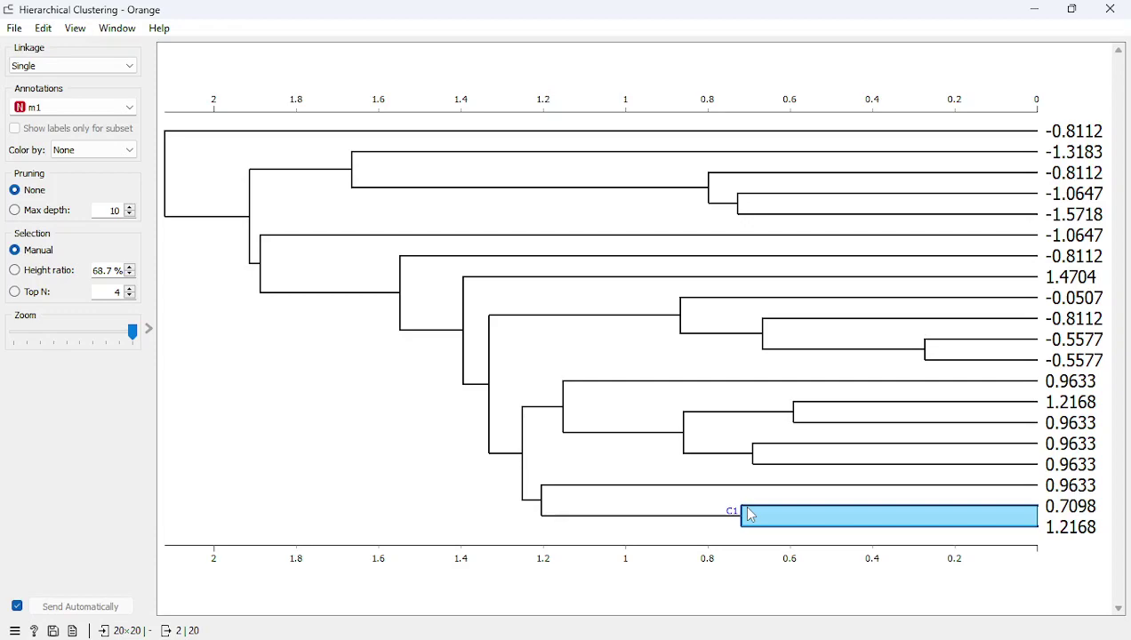
- Set pruning to a max depth of 10, color the dendrogram by m1 and close it with no cluster selected
left_click(51, 213)
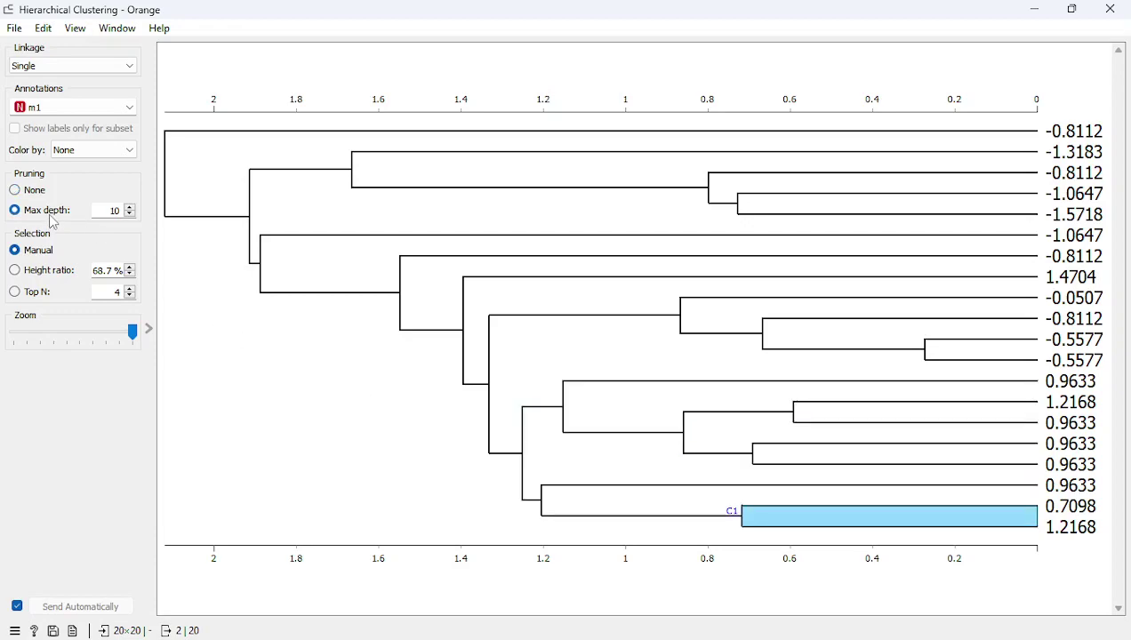
left_click(104, 149)
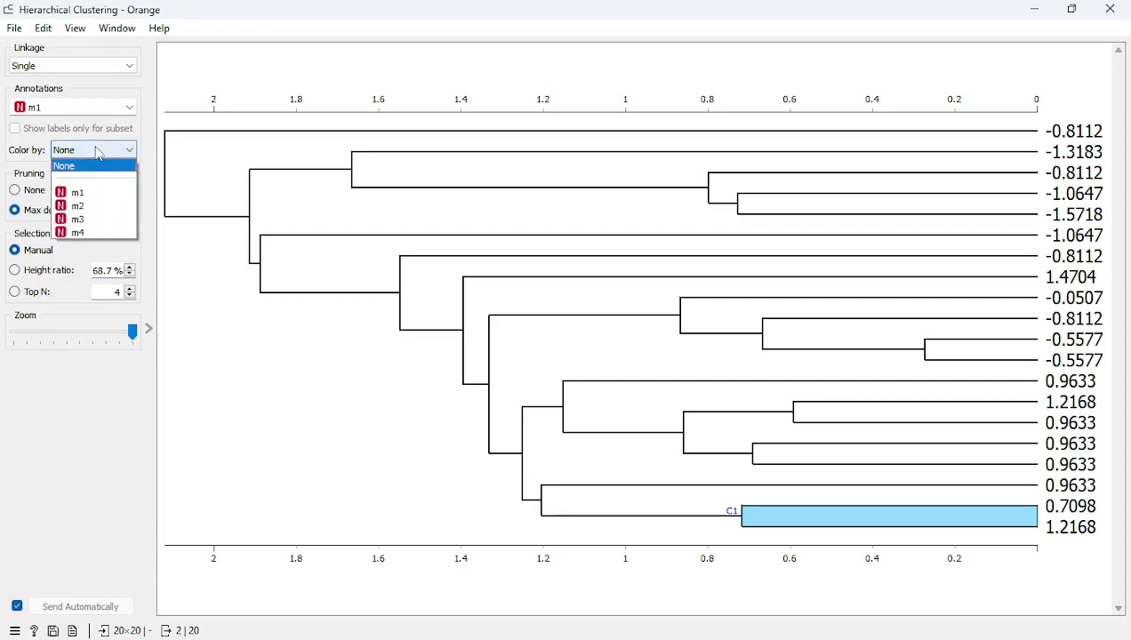
left_click(97, 192)
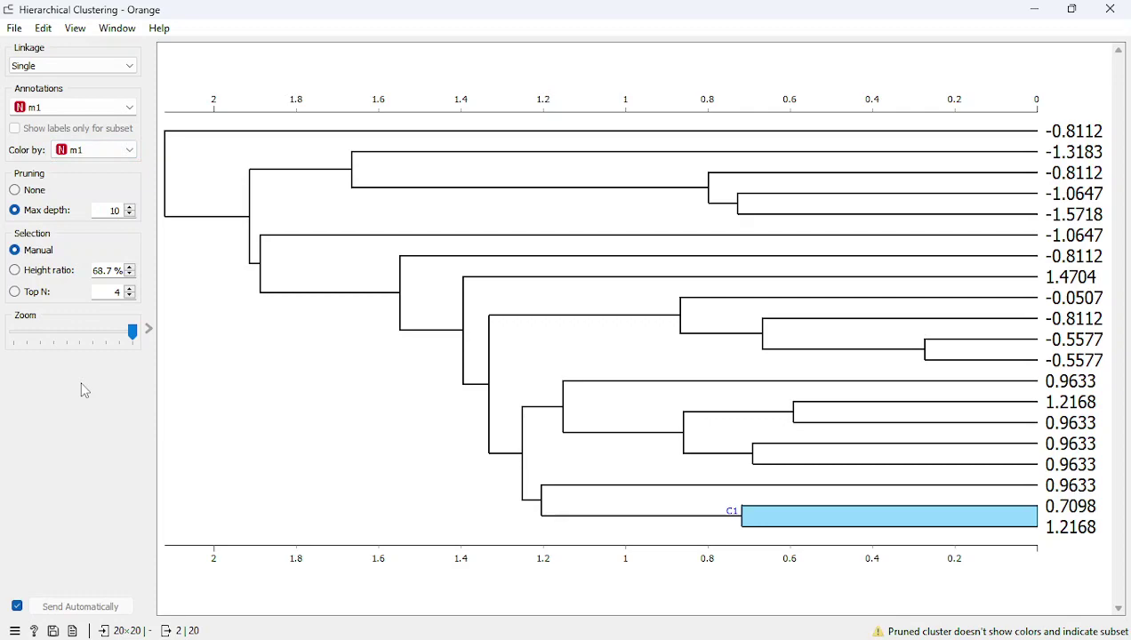
left_click(370, 411)
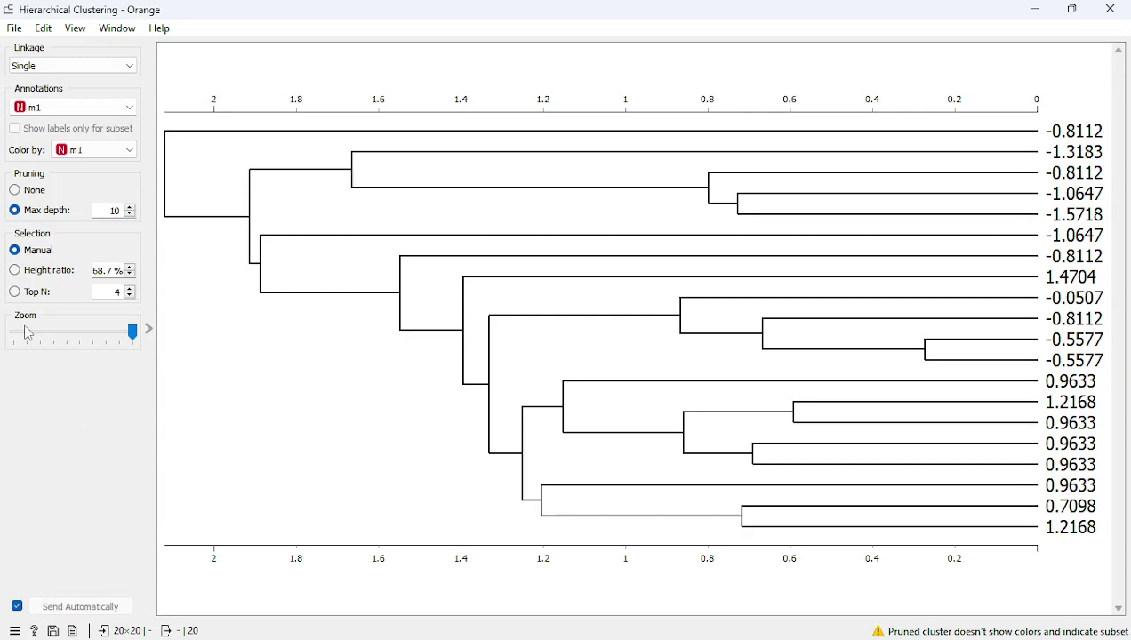
left_click(1115, 14)
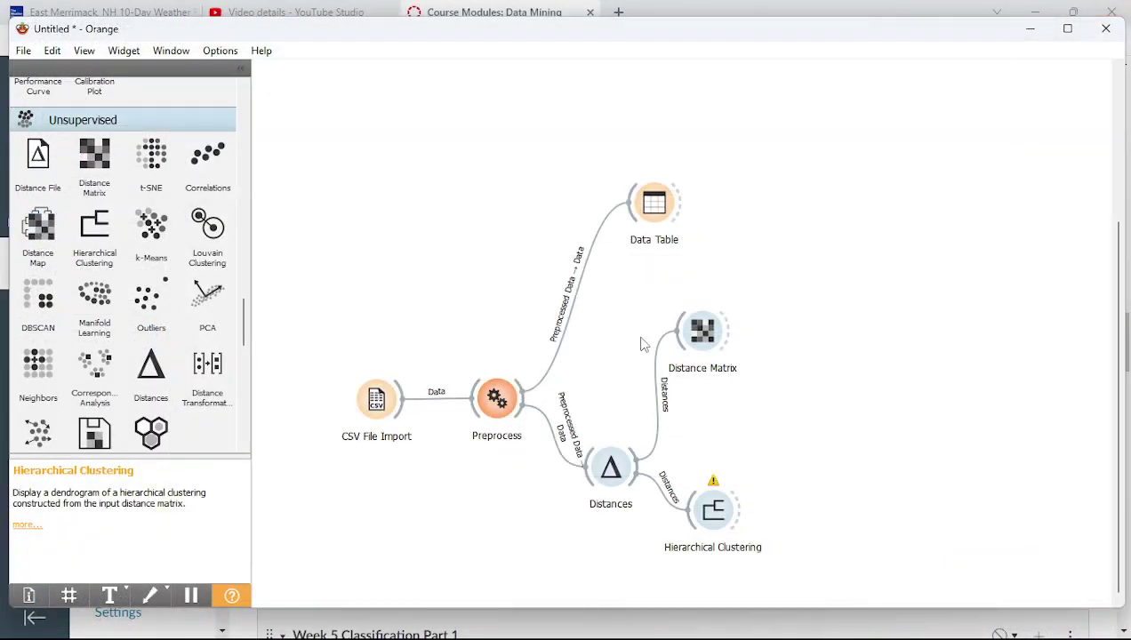
- Reopen the Hierarchical Clustering dendrogram and set both its color-by variable and its annotations to None
double_click(704, 507)
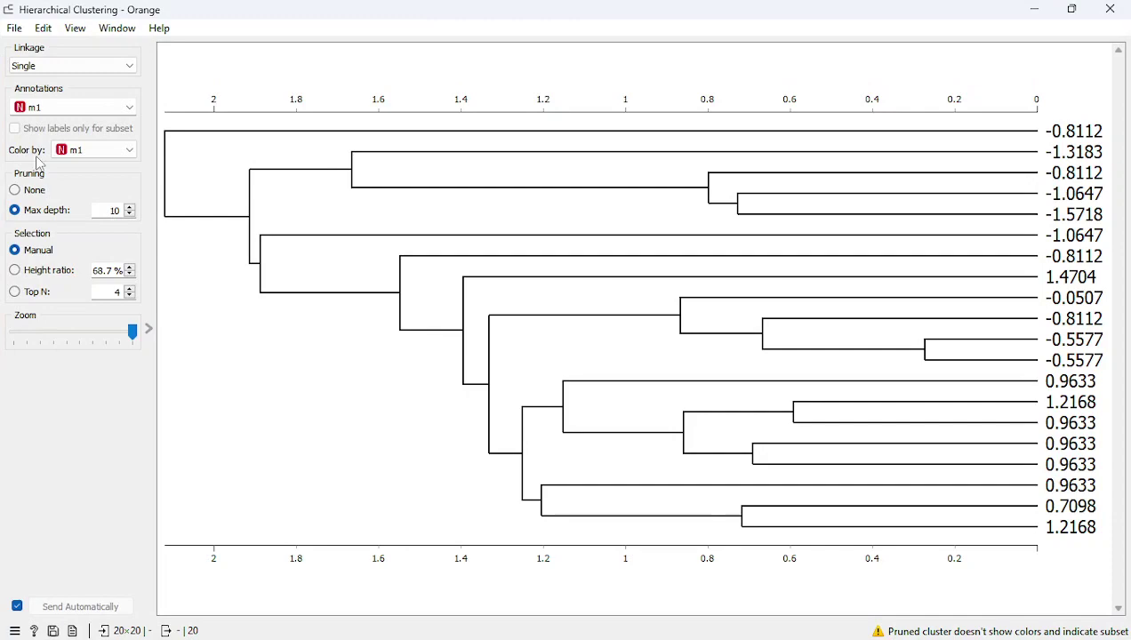
left_click(75, 151)
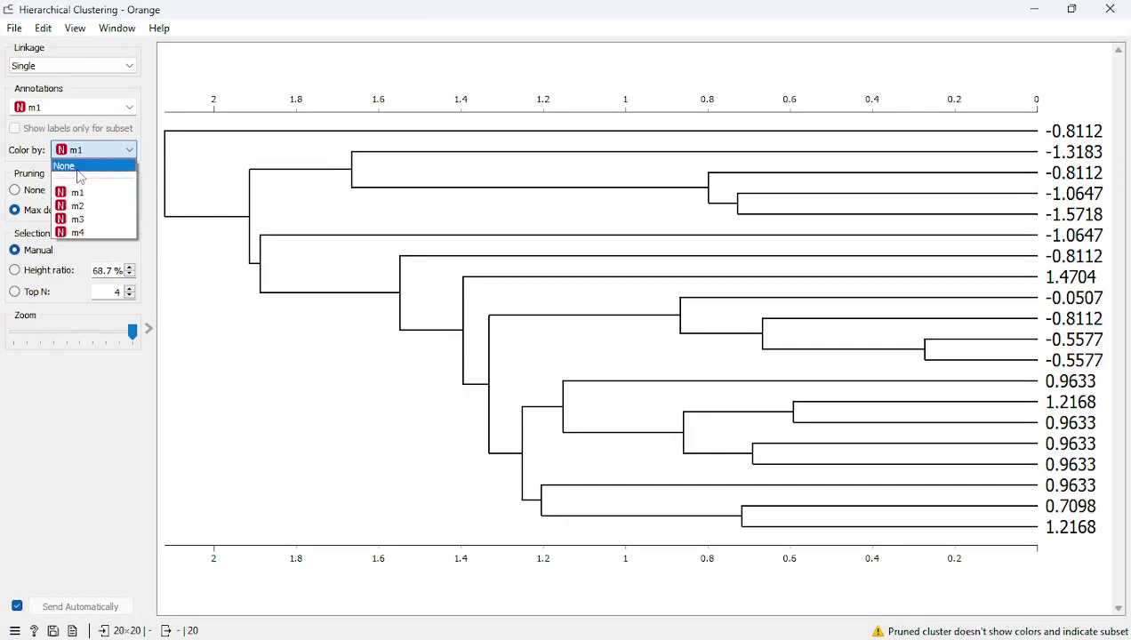
left_click(64, 165)
left_click(78, 105)
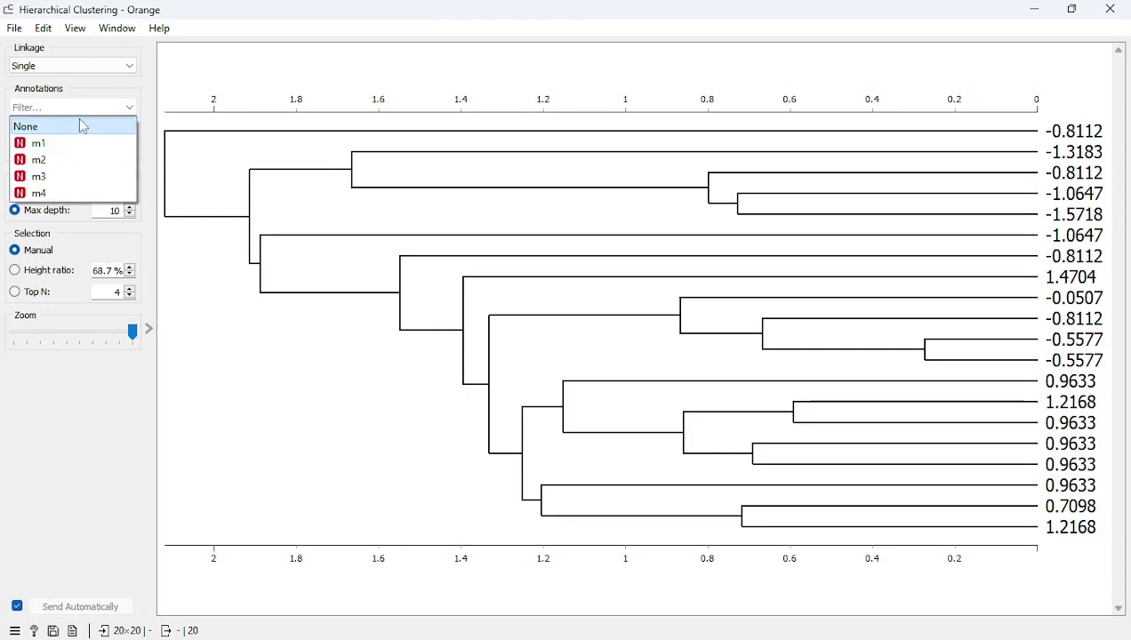
left_click(78, 126)
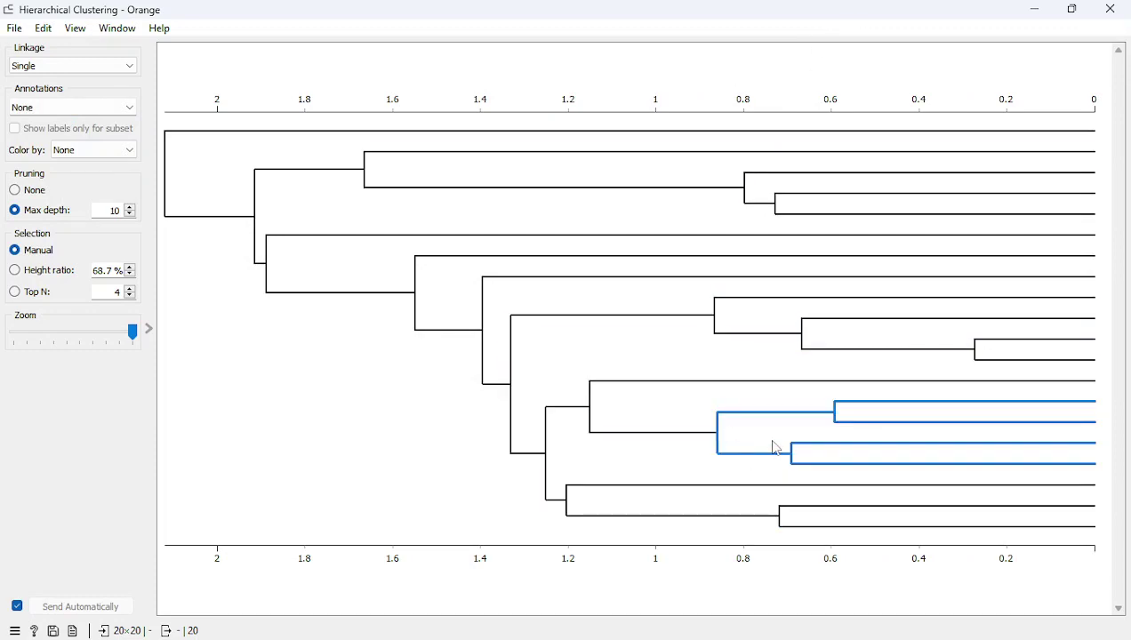
- Check the comparison and metric settings of the Distances widget in the workflow, and return to the dendrogram
left_click(677, 624)
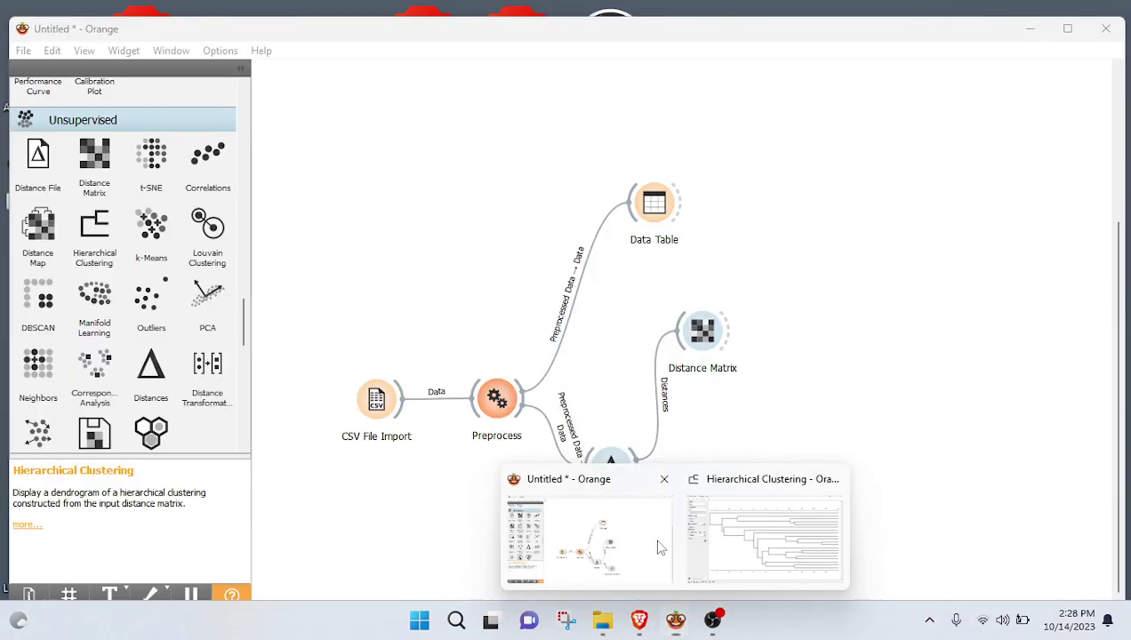
left_click(656, 542)
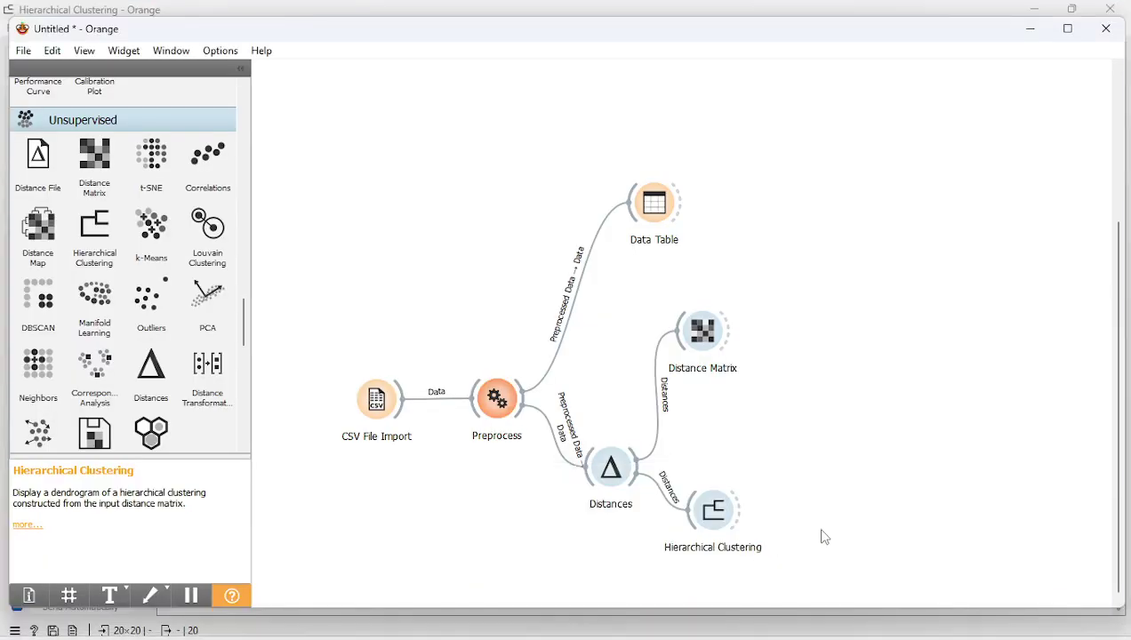
mouse_move(732, 516)
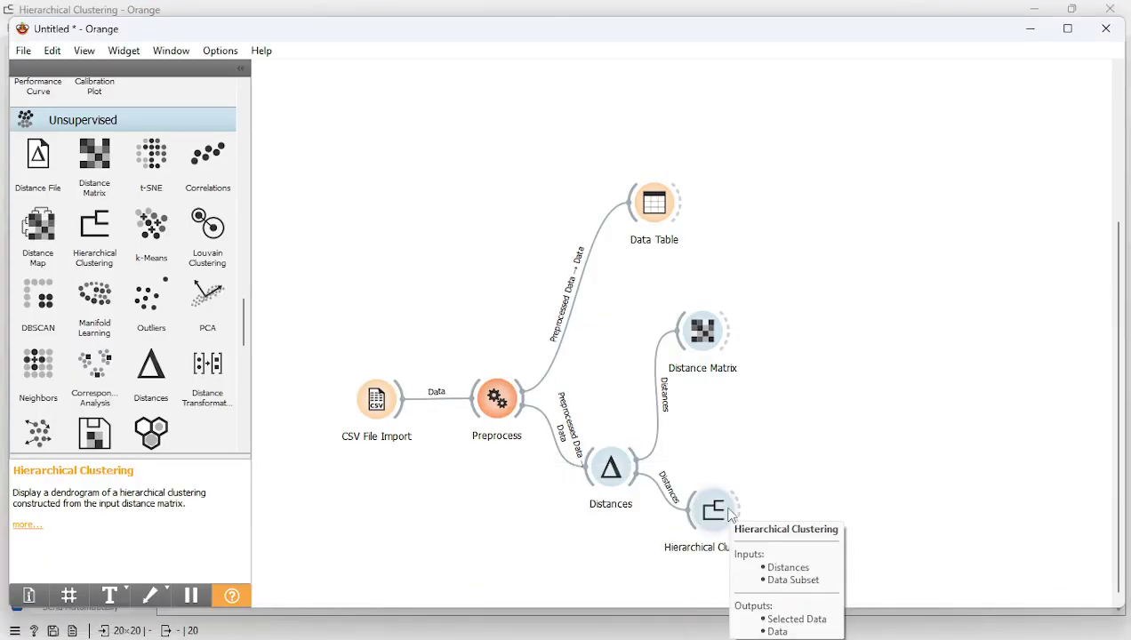
left_click(613, 473)
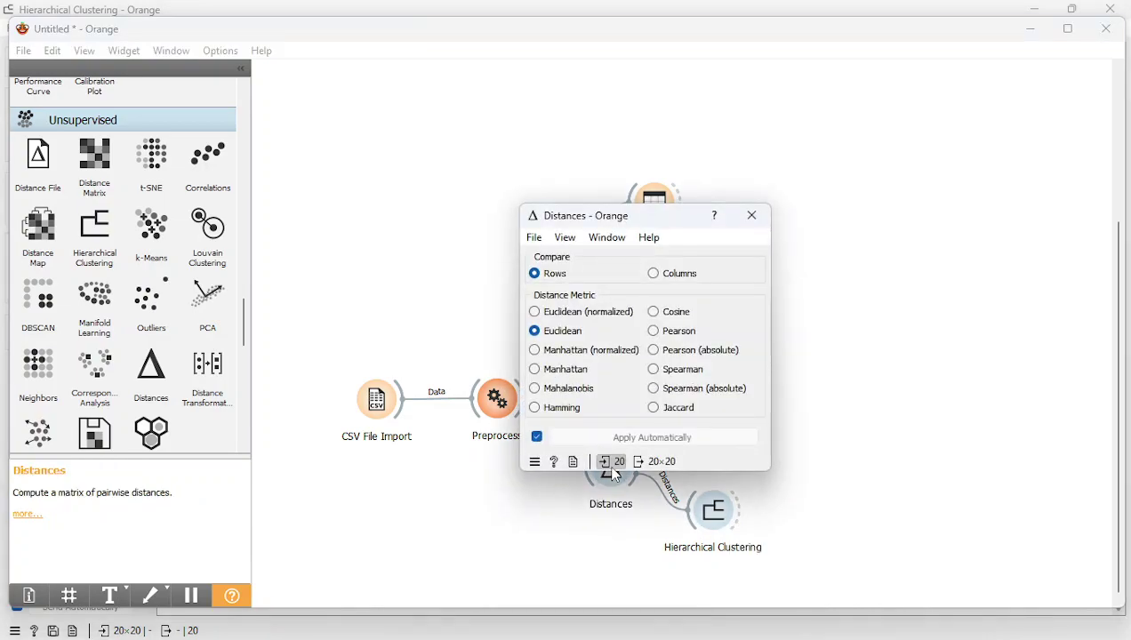
left_click(753, 217)
double_click(721, 515)
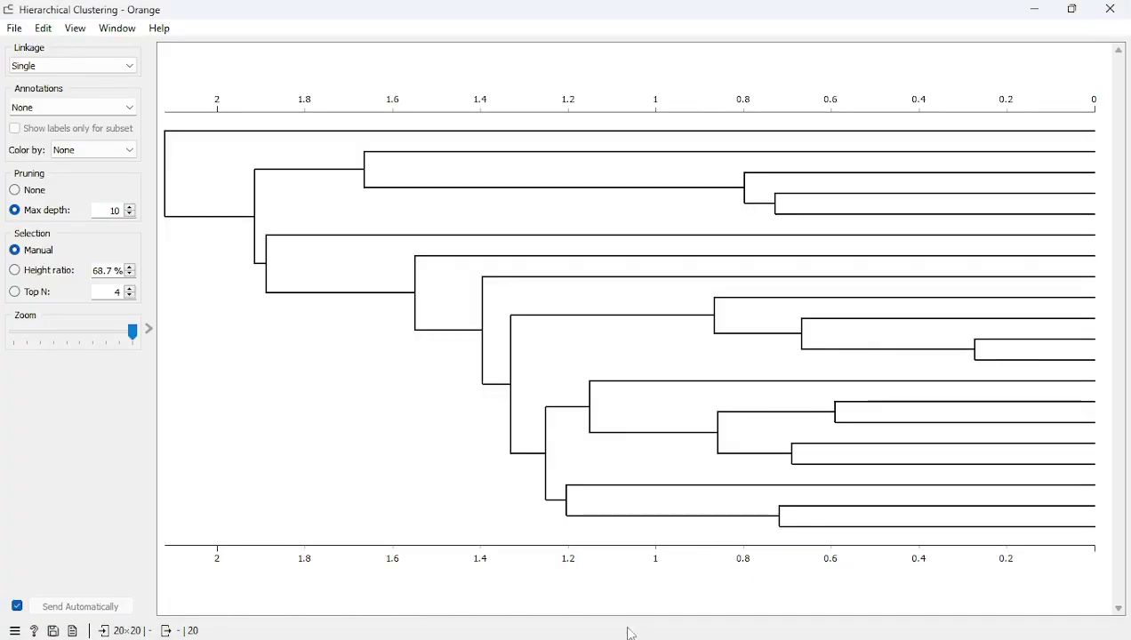
mouse_move(636, 627)
left_click(714, 622)
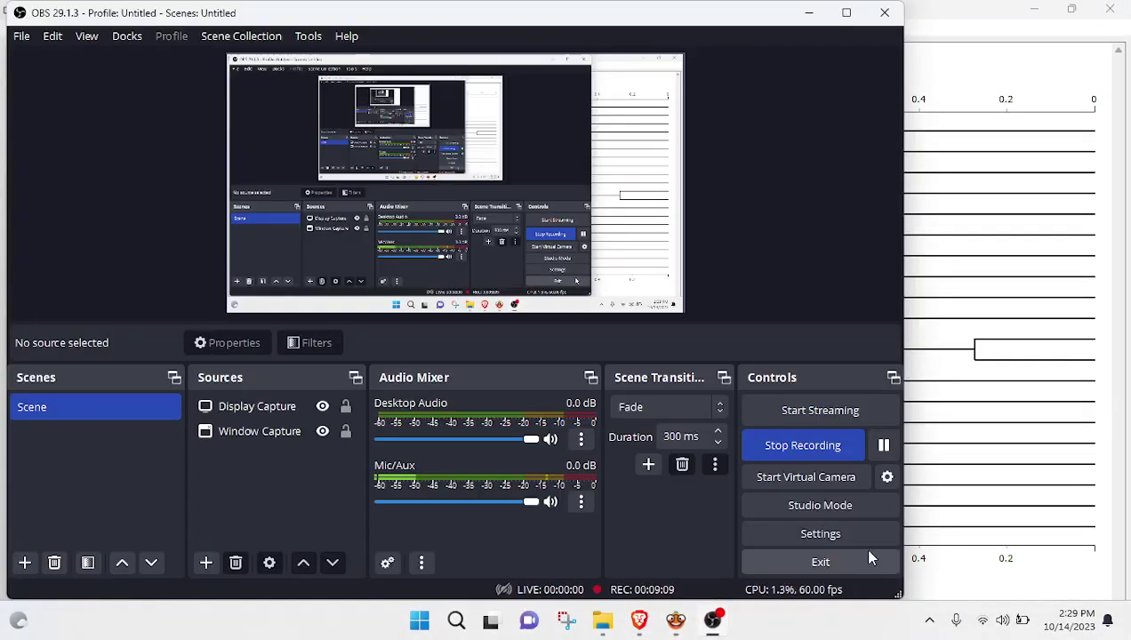
left_click(884, 447)
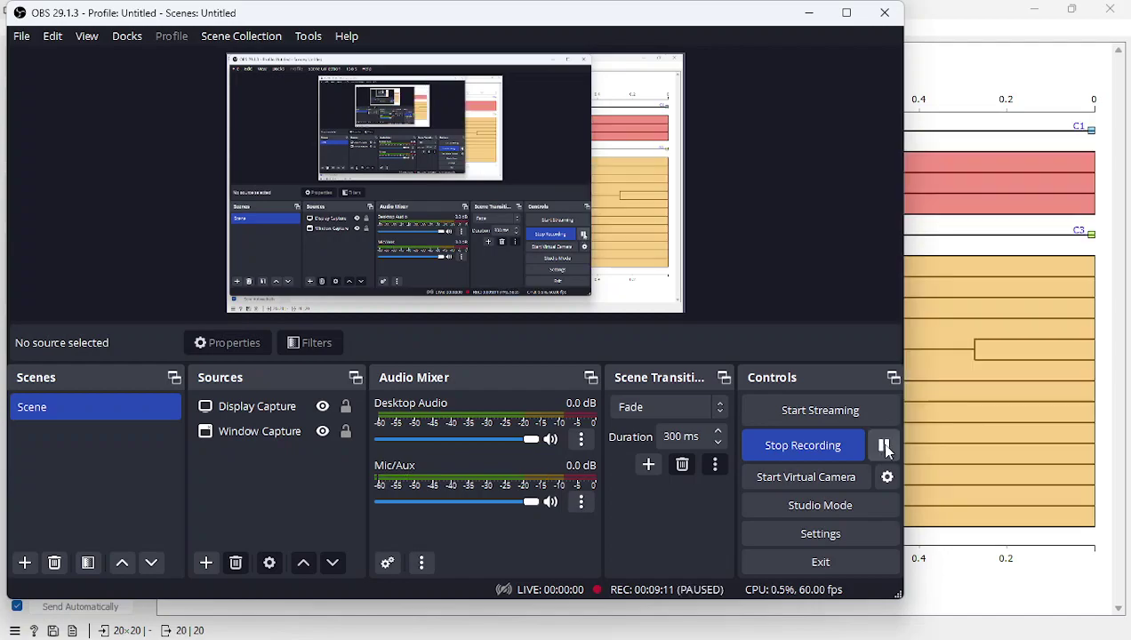
left_click(884, 447)
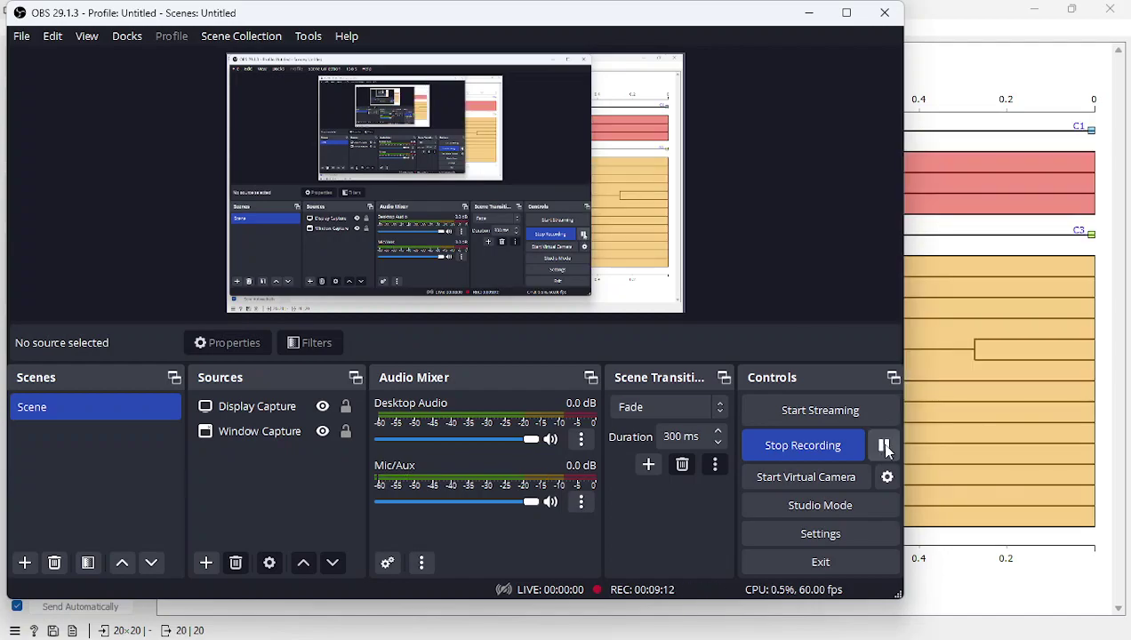
left_click(960, 67)
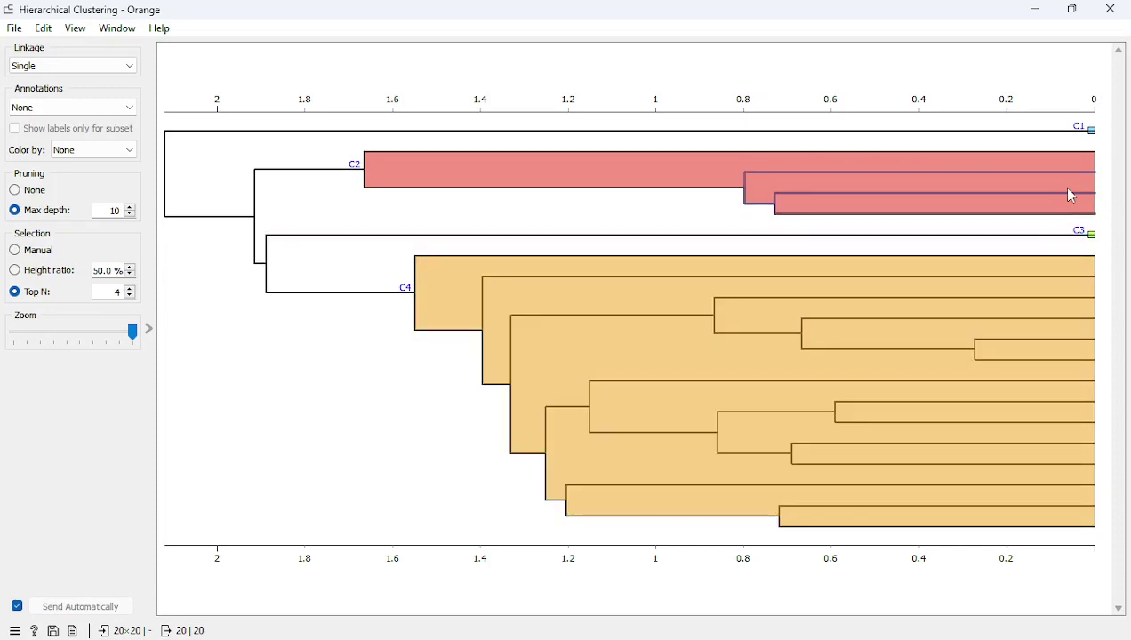
- Select the closest-merging pair, switch to height-ratio selection and move the cutoff to 4.5 %, 13.8 % and 6.7 % around that pair's merge
left_click(1002, 356)
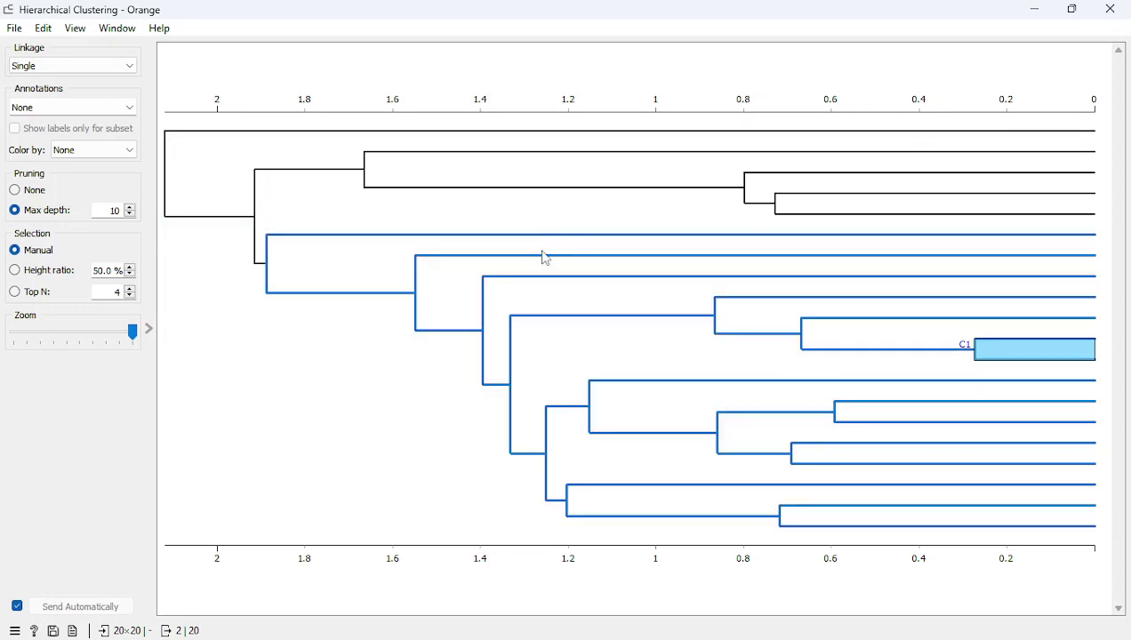
left_click(17, 274)
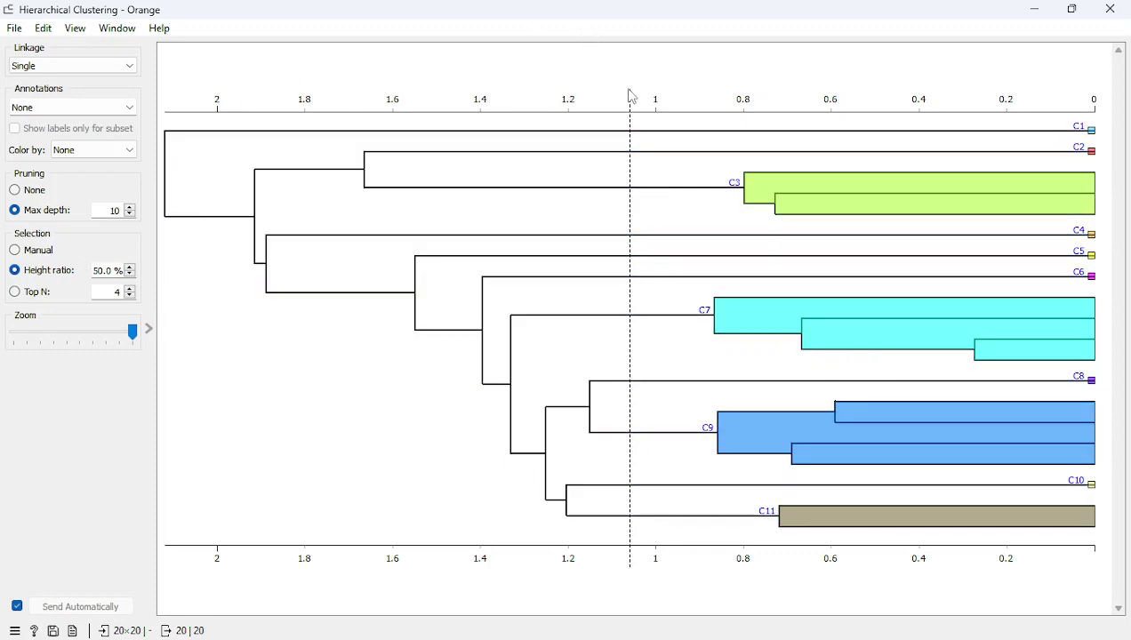
left_click_drag(630, 104, 1052, 181)
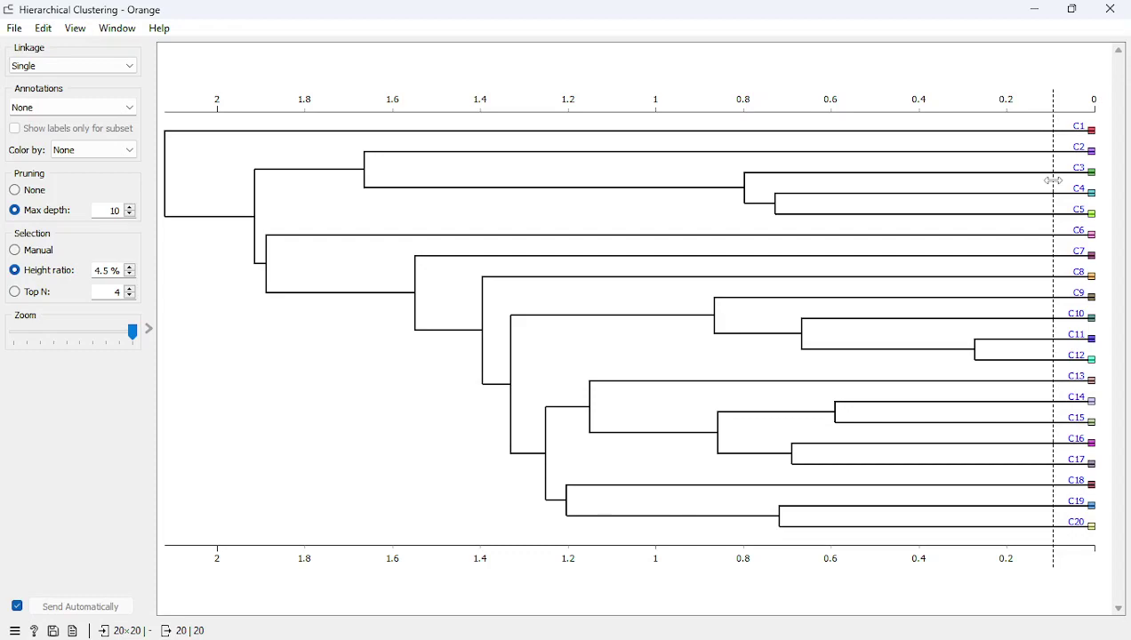
left_click_drag(1053, 181, 967, 203)
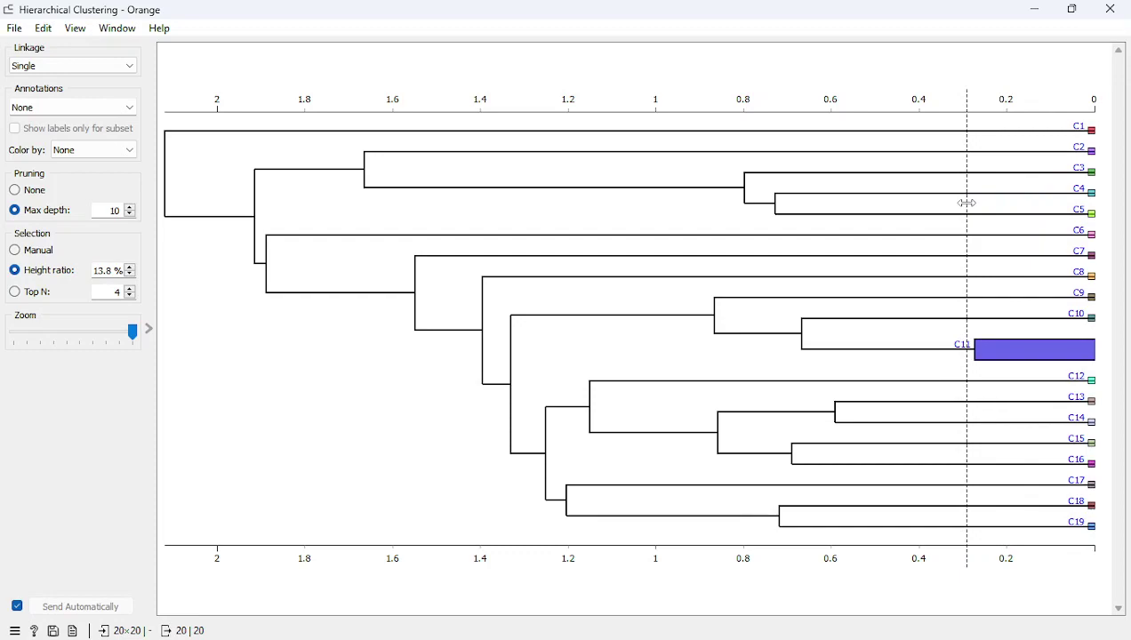
left_click_drag(966, 202, 1032, 231)
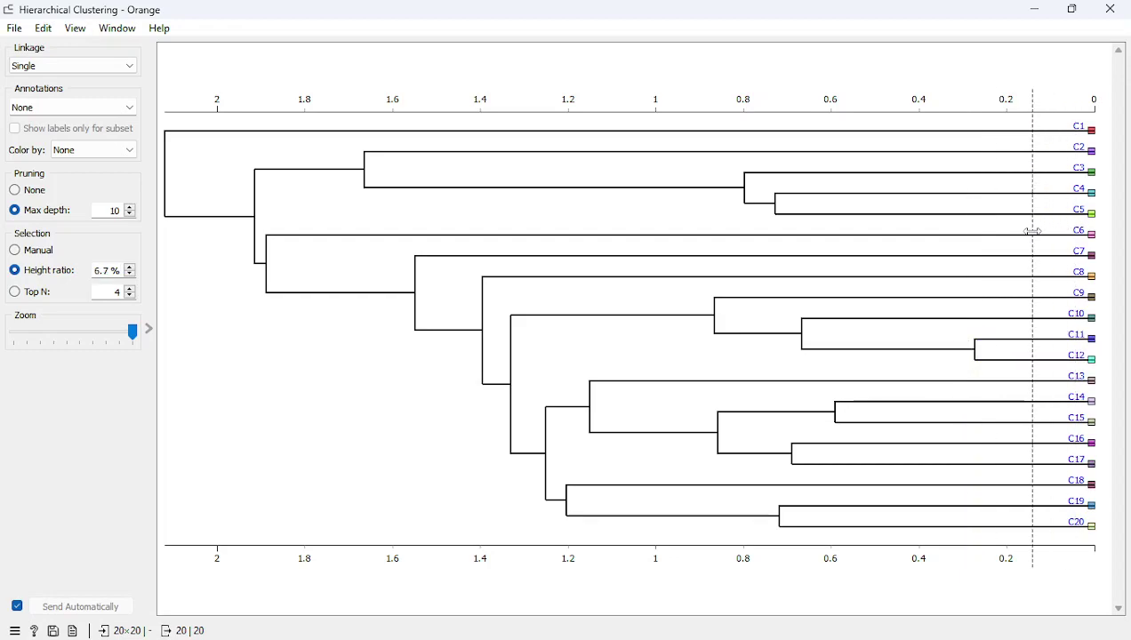
- Move the dendrogram cutoff through height ratios of 41.7 %, 100 %, 45.2 % and 66.7 % to compare the clusters
left_click_drag(1032, 231, 708, 285)
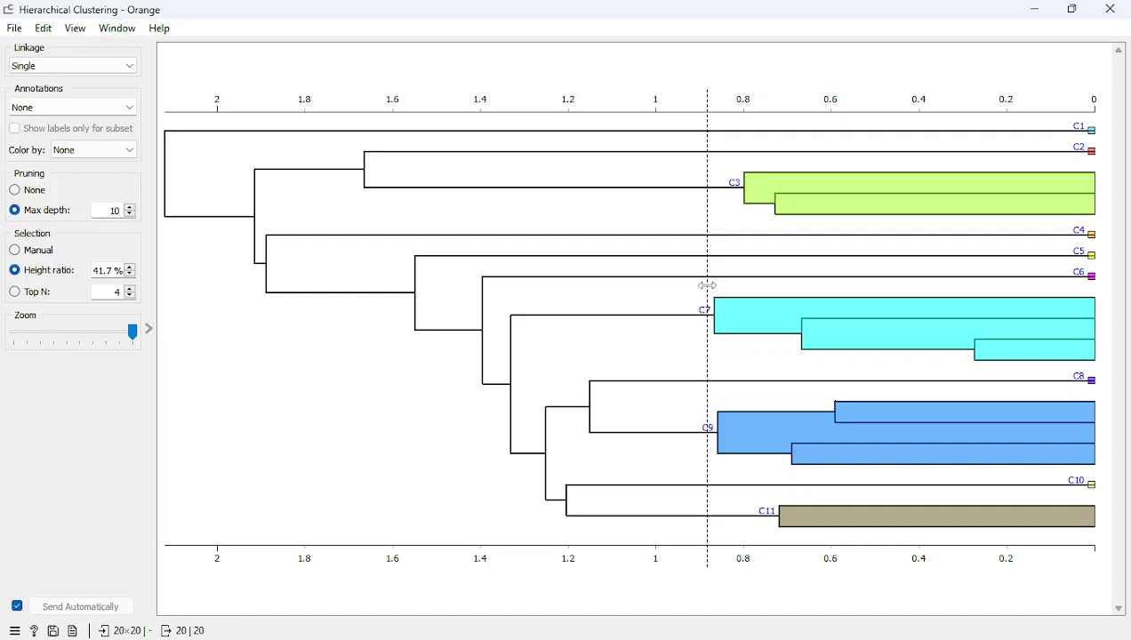
left_click_drag(708, 285, 154, 299)
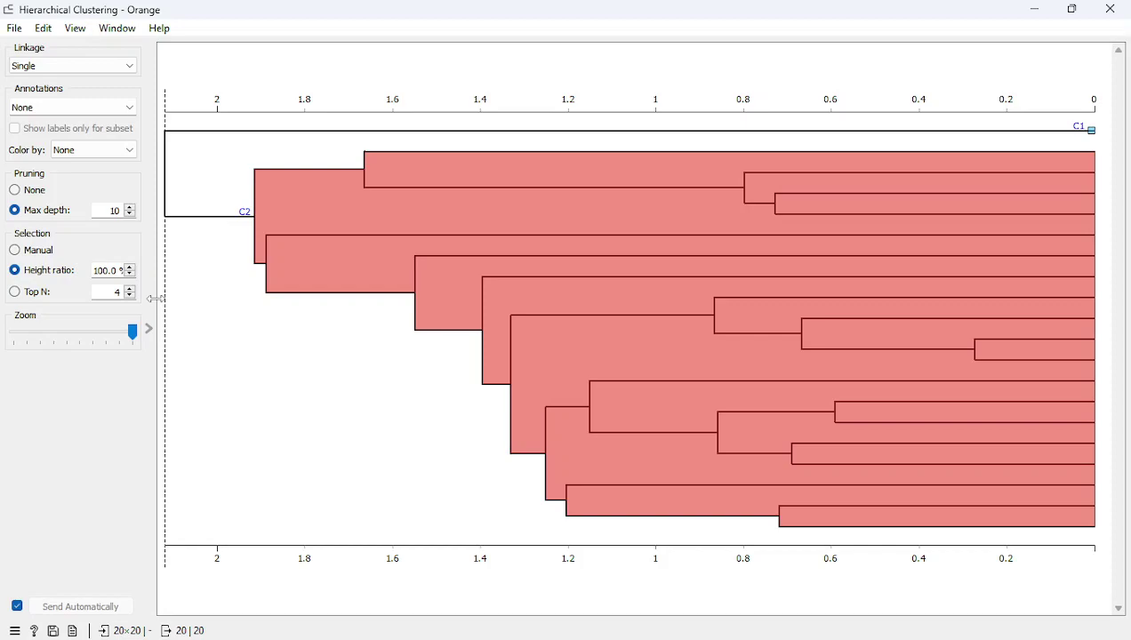
left_click_drag(155, 299, 676, 356)
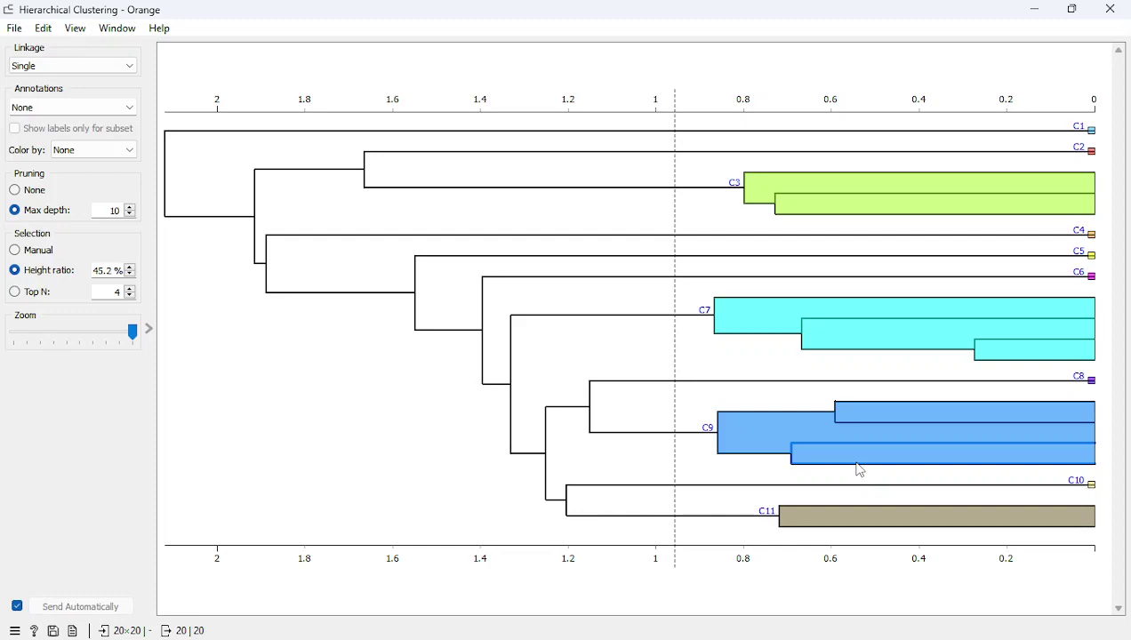
left_click_drag(674, 392, 475, 373)
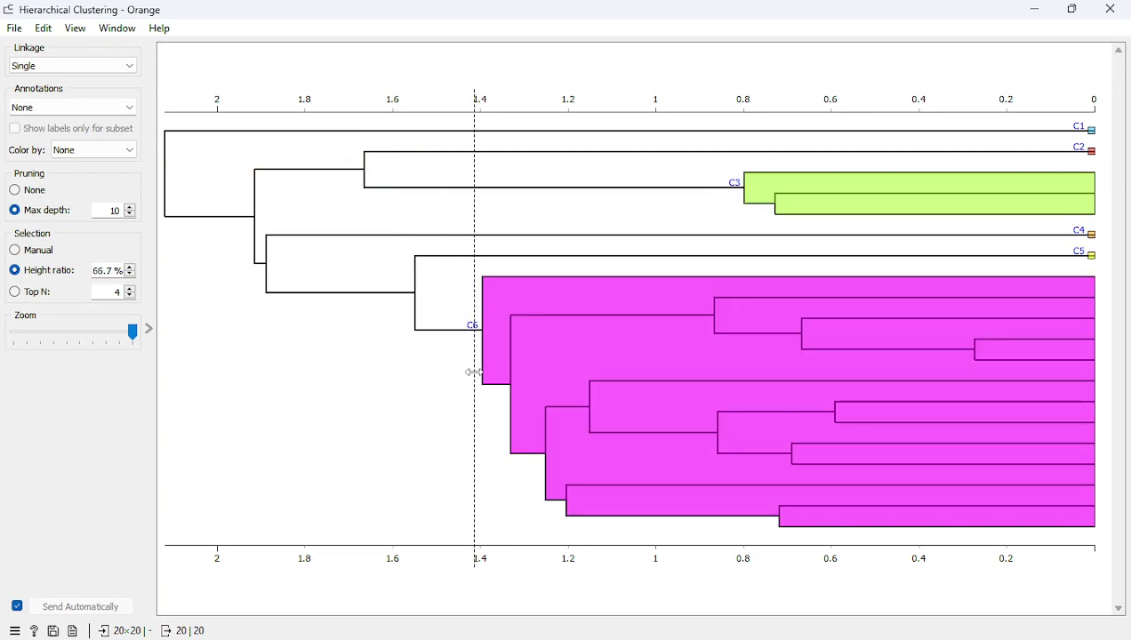
- Annotate the dendrogram leaves with the m1 values
left_click(55, 114)
left_click(535, 91)
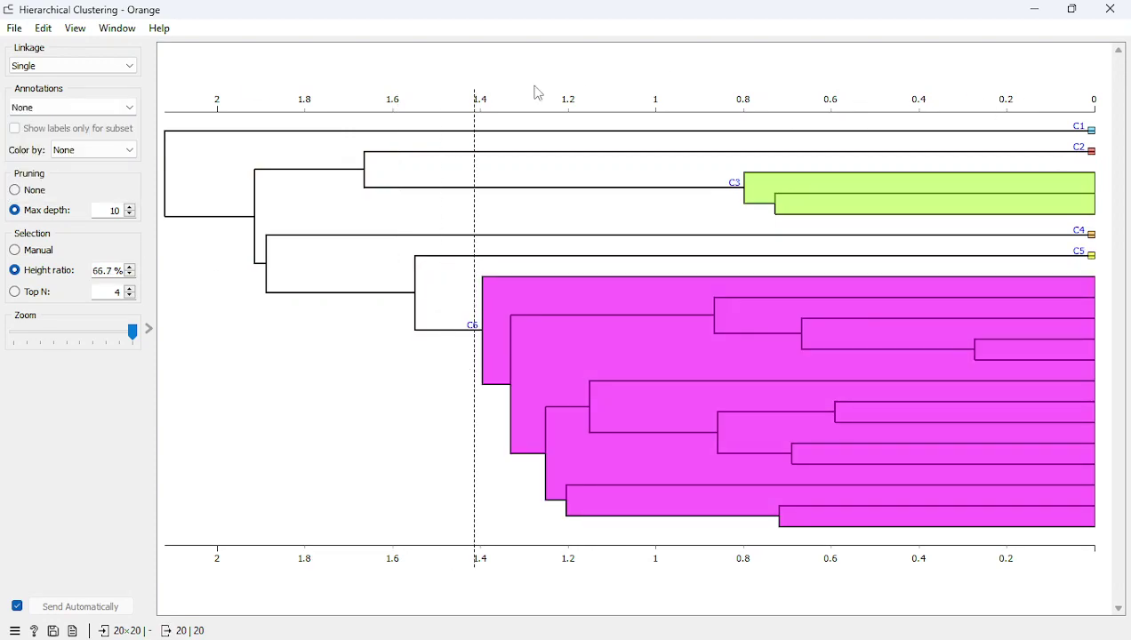
left_click(99, 113)
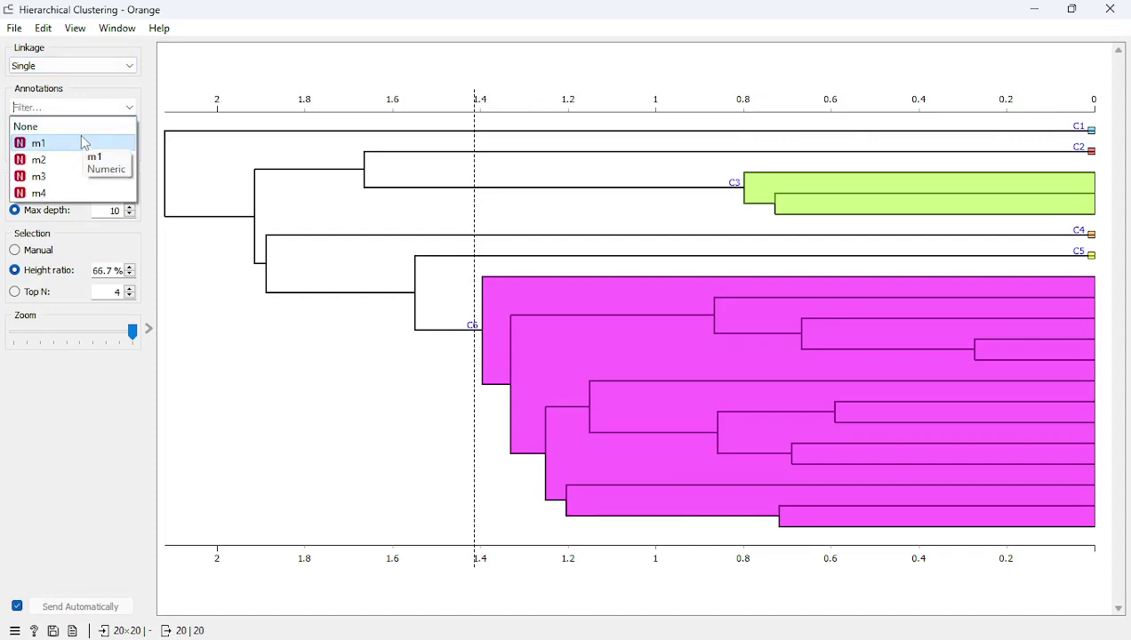
left_click(85, 143)
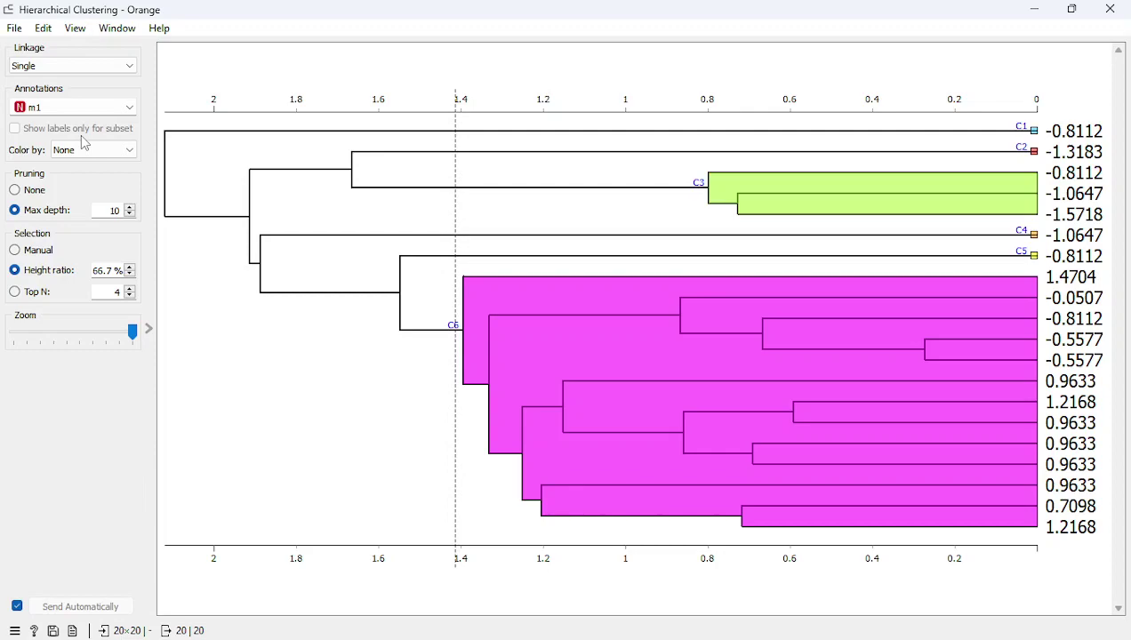
left_click(94, 107)
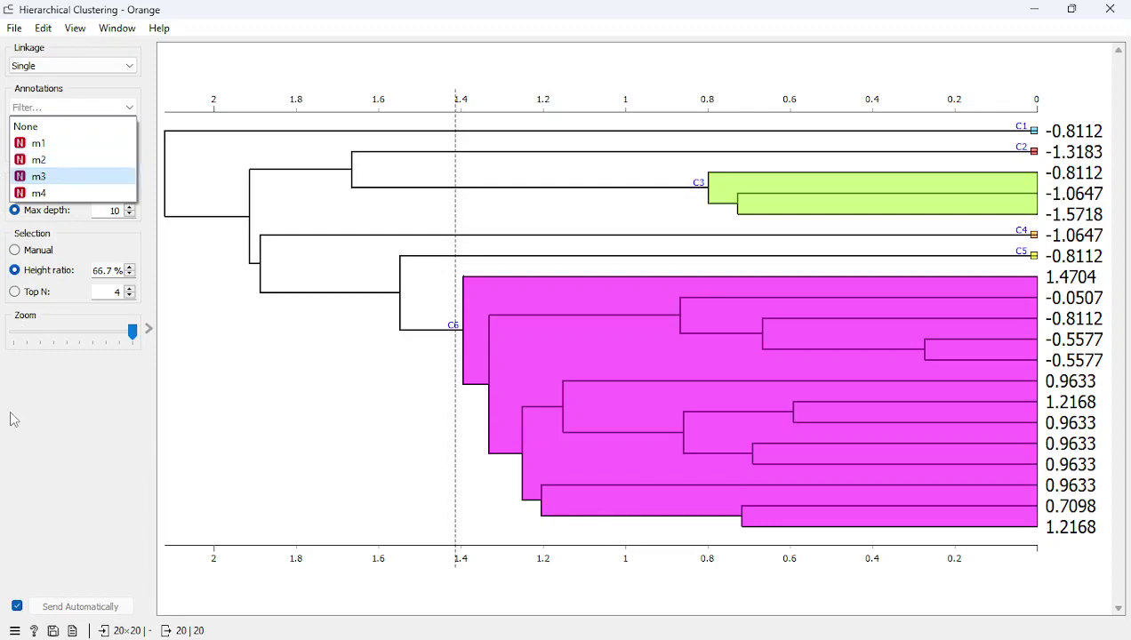
mouse_move(383, 636)
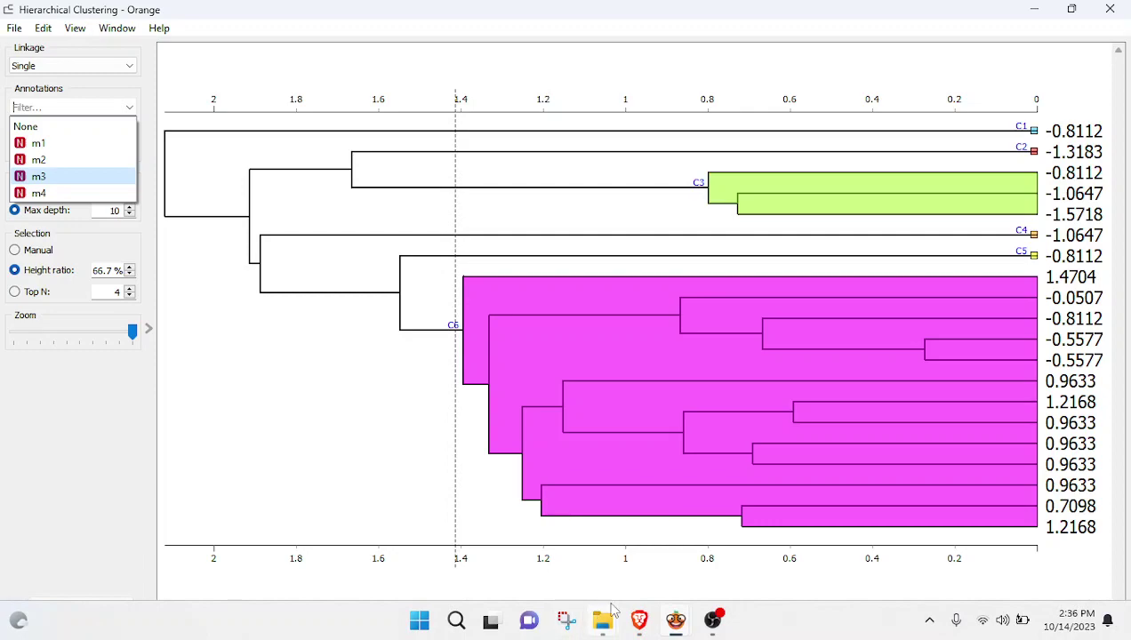
left_click(633, 623)
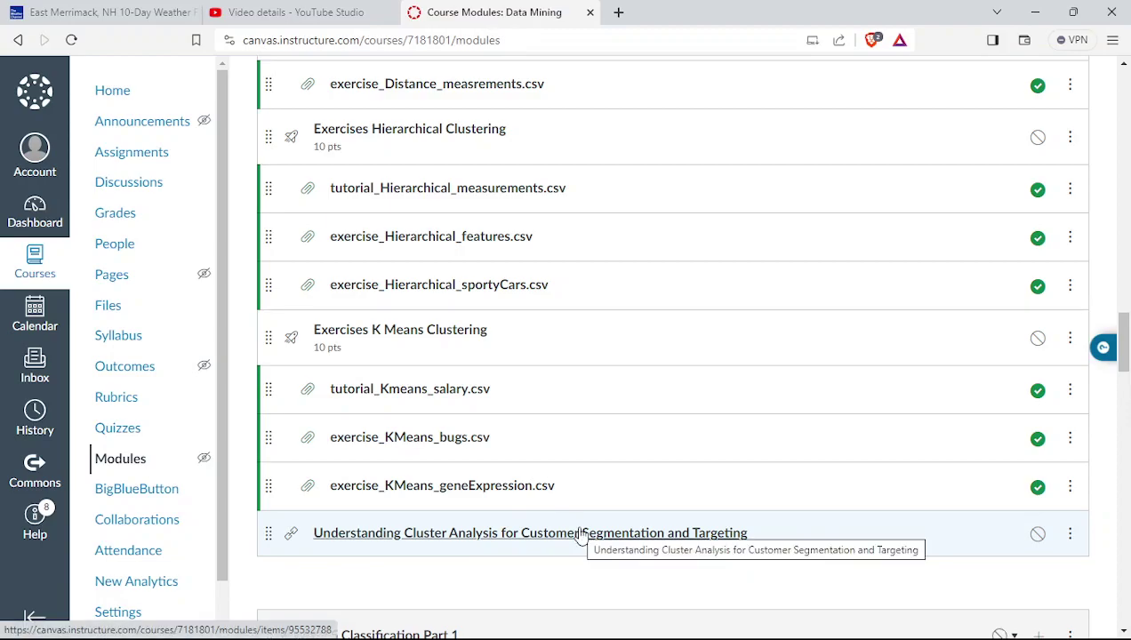
mouse_move(618, 636)
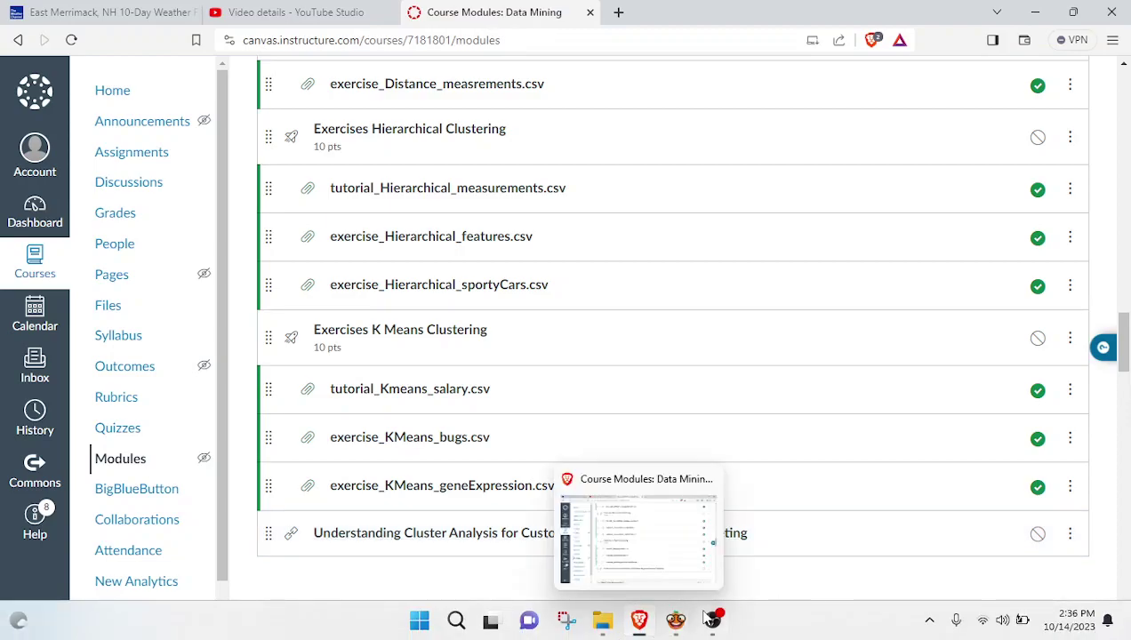
mouse_move(677, 629)
left_click(725, 552)
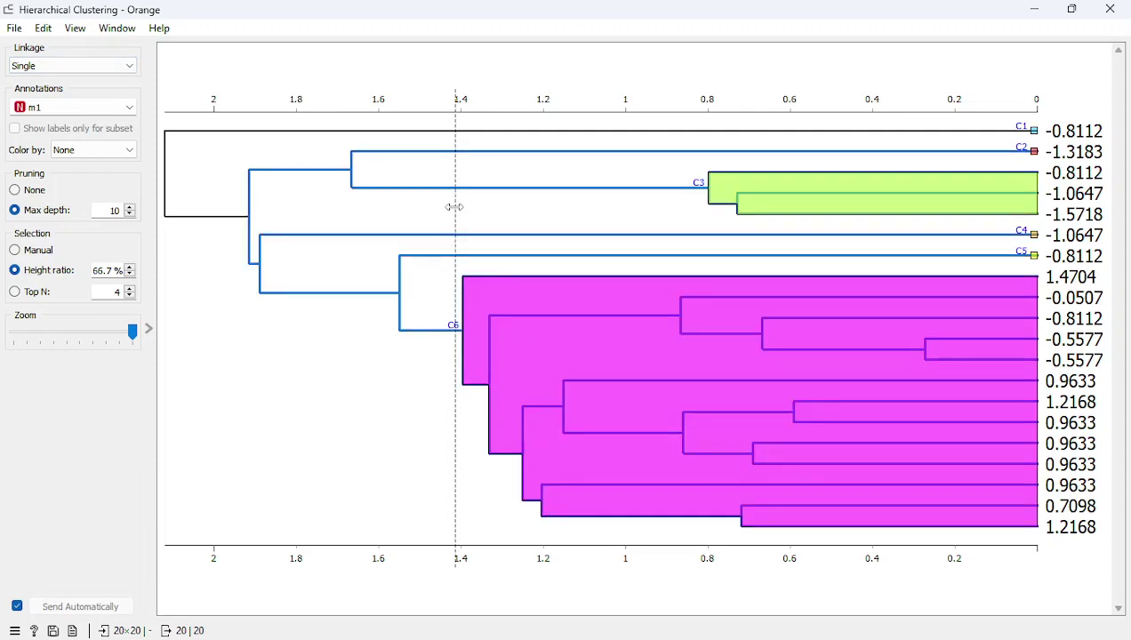
- Lower the dendrogram cutoff to 0 %, raise it to 15 % and leave it at a height ratio of 34.7 %
left_click_drag(455, 210, 1071, 330)
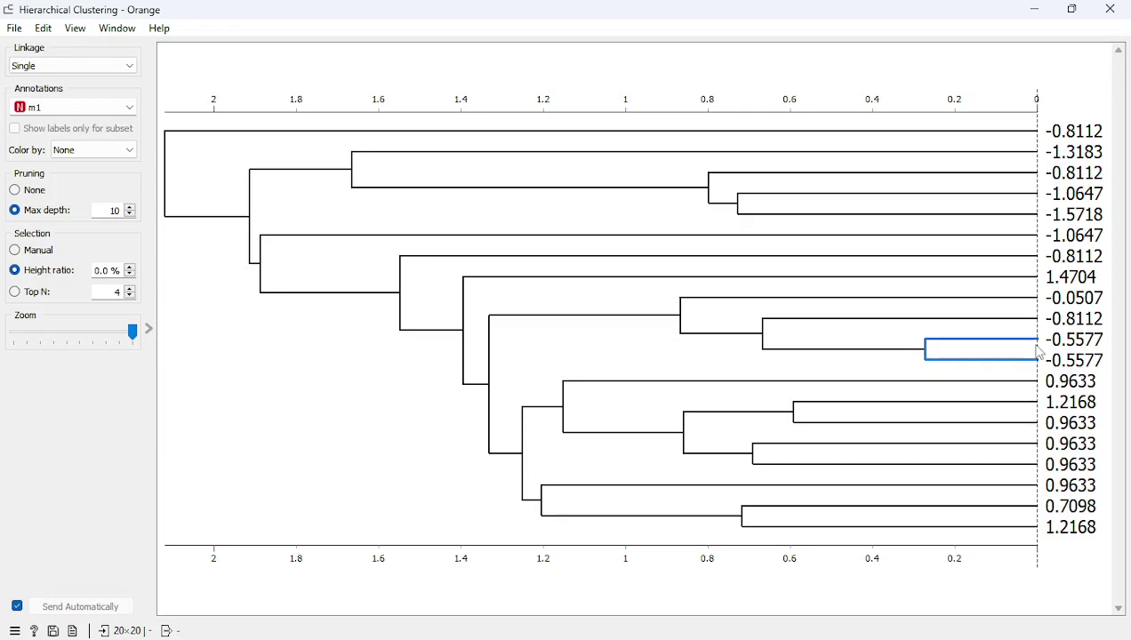
left_click_drag(1038, 351, 906, 342)
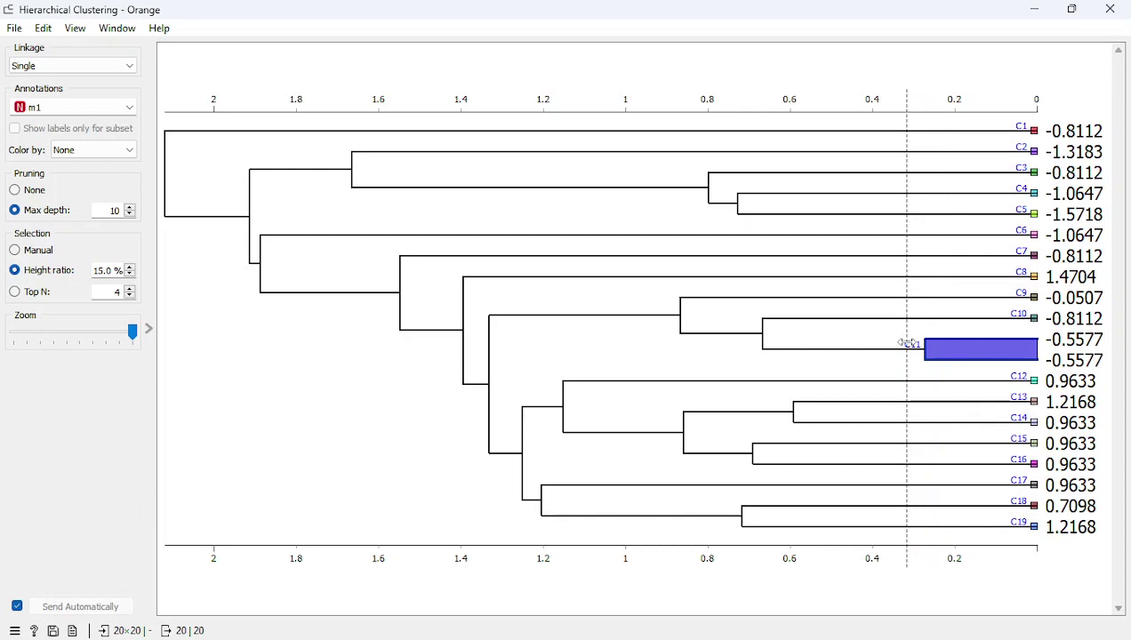
mouse_move(907, 342)
left_mouse_down()
mouse_move(786, 349)
mouse_move(770, 364)
mouse_move(735, 366)
left_mouse_up()
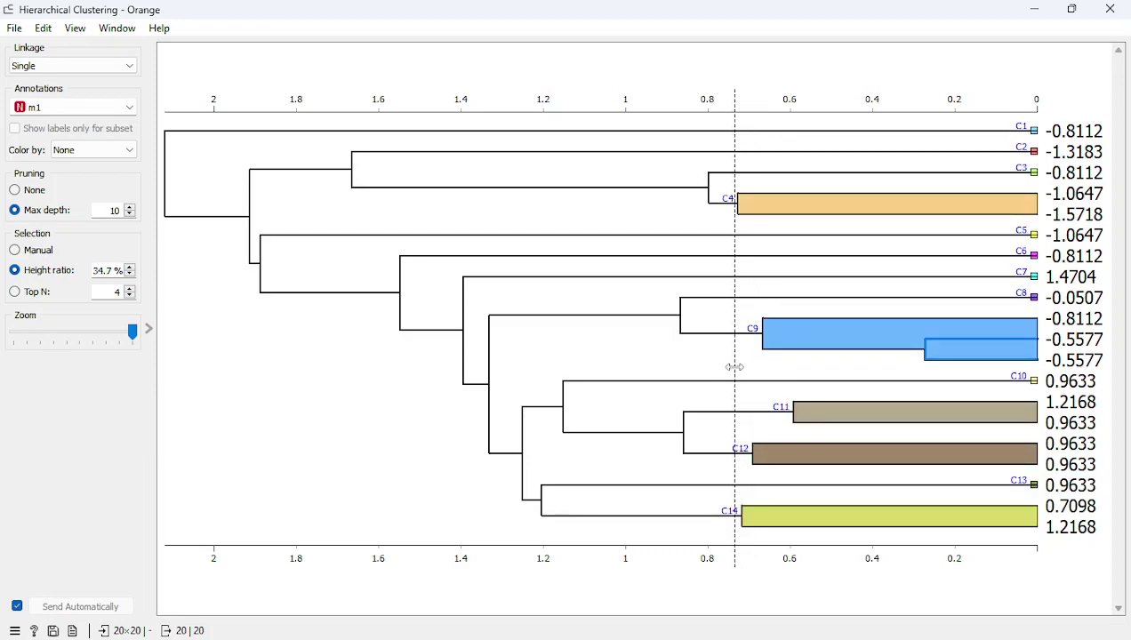
- Change the hierarchical clustering linkage method to Average
left_click(112, 68)
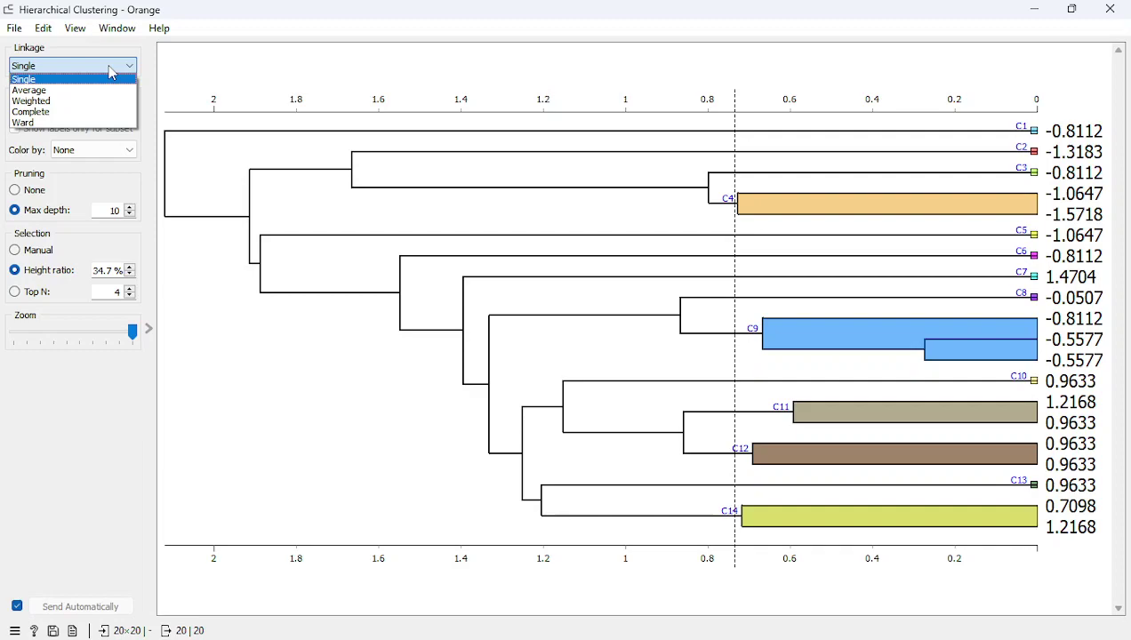
left_click(105, 91)
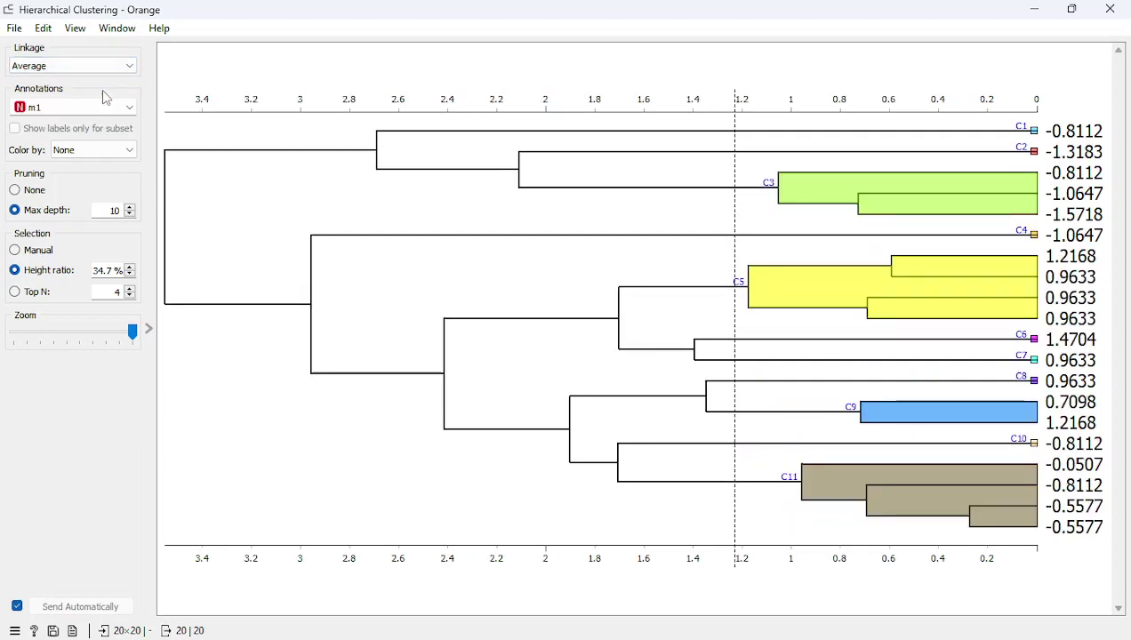
- Move the dendrogram cutoff to height ratios of 6.2 % and 41.2 % to compare the Average-linkage clusters
left_click_drag(734, 132, 983, 170)
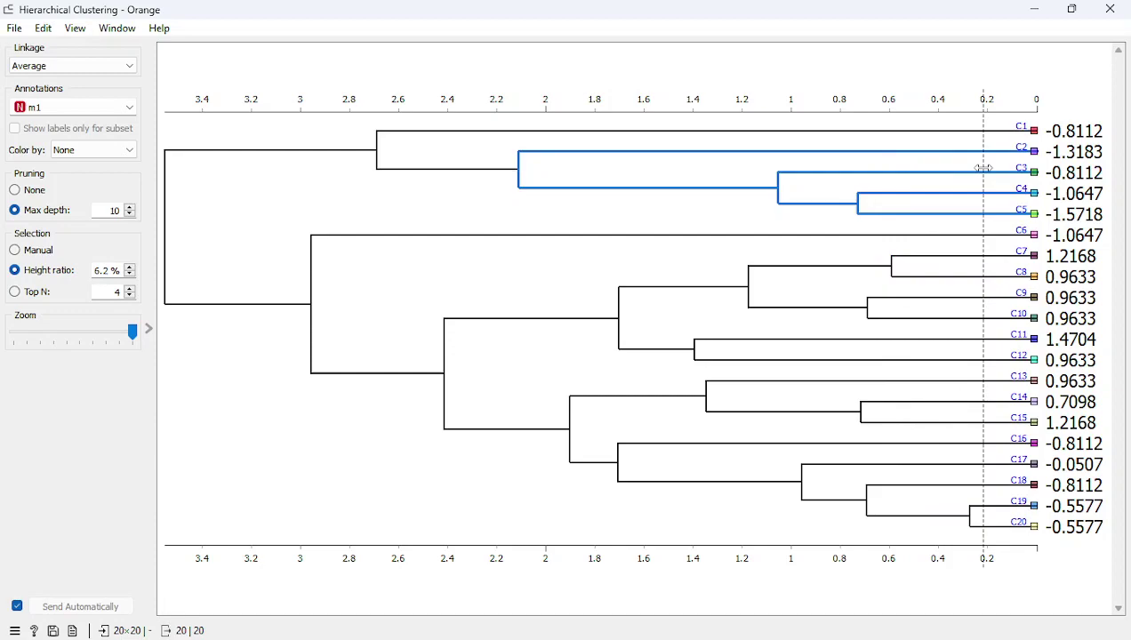
left_click_drag(982, 363, 677, 341)
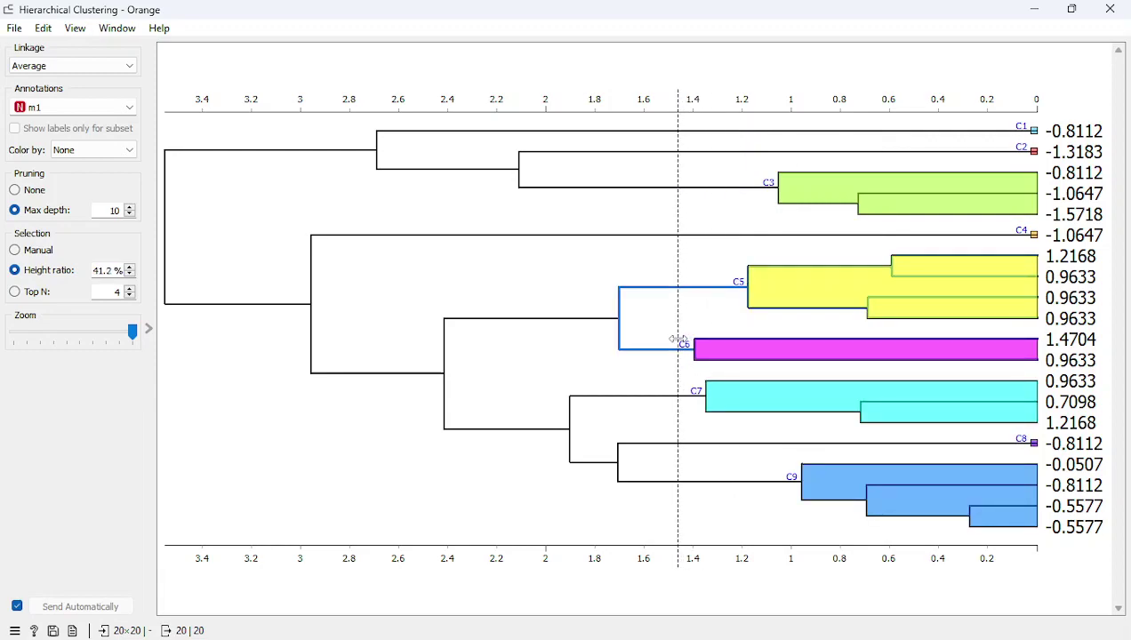
- Change the hierarchical clustering linkage method to Ward and move the dendrogram cutoff to a height ratio of 45.4 %
left_click(87, 68)
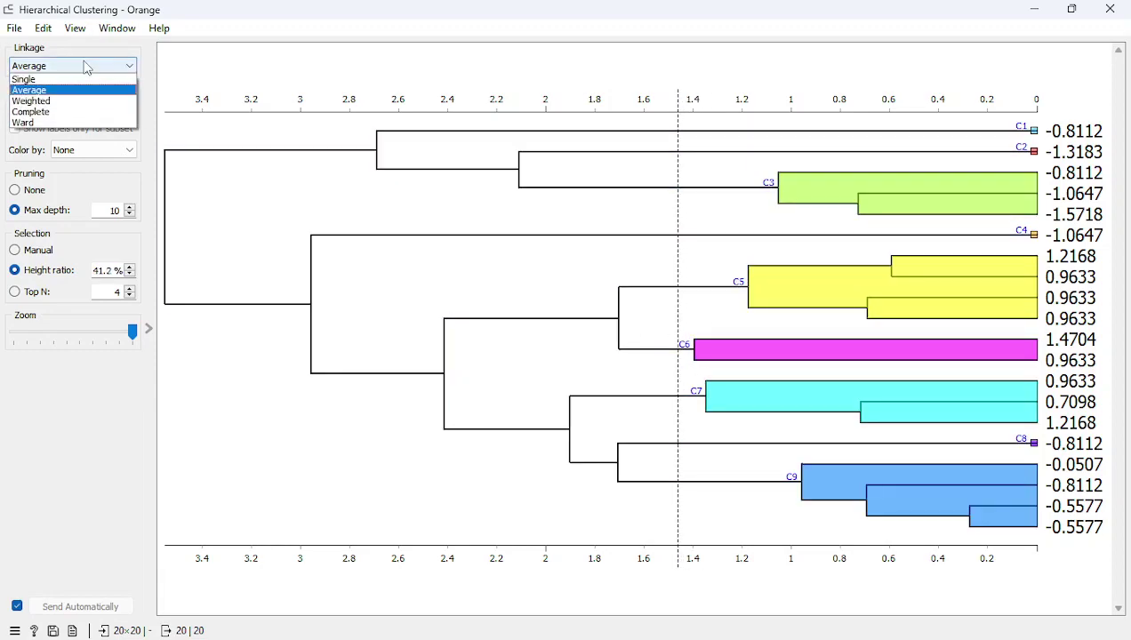
left_click(80, 123)
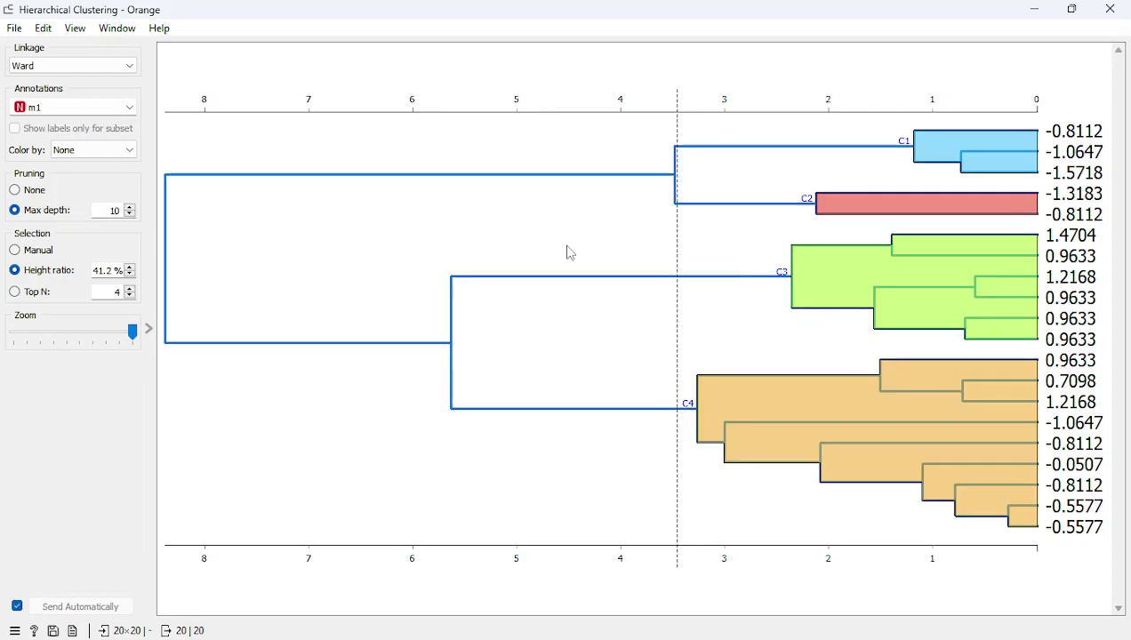
left_click(96, 70)
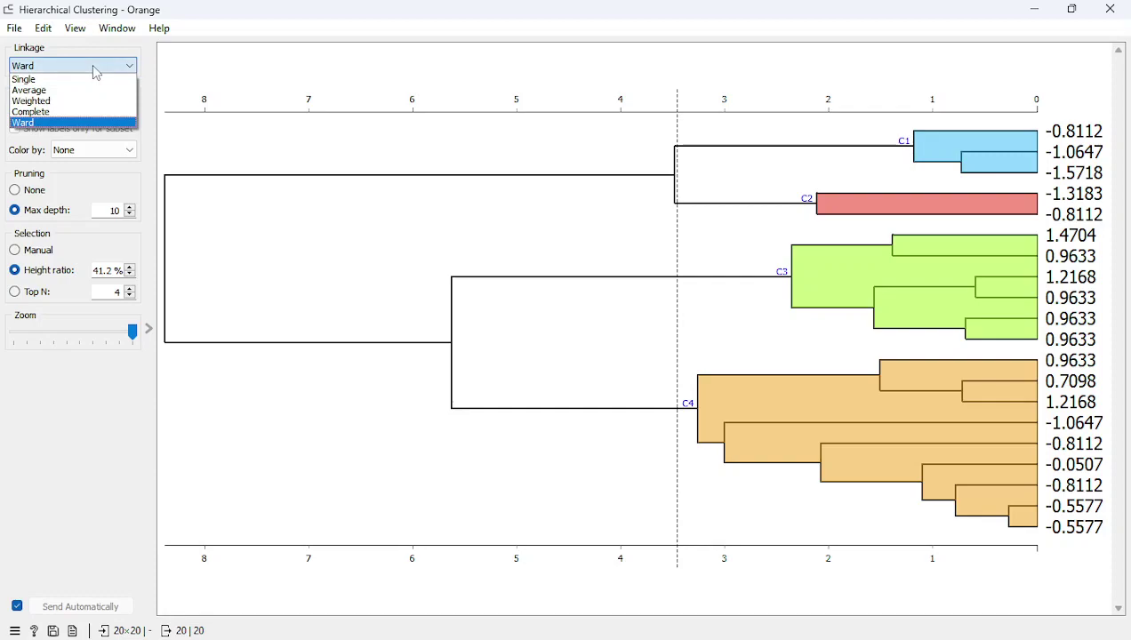
left_click(93, 125)
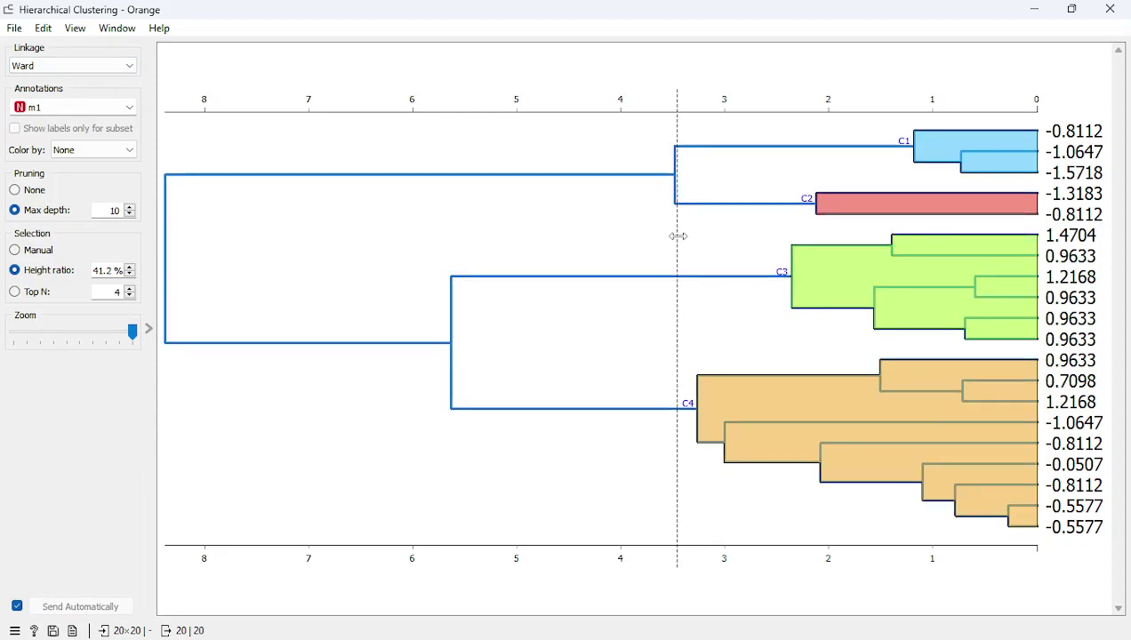
left_click_drag(677, 236, 641, 236)
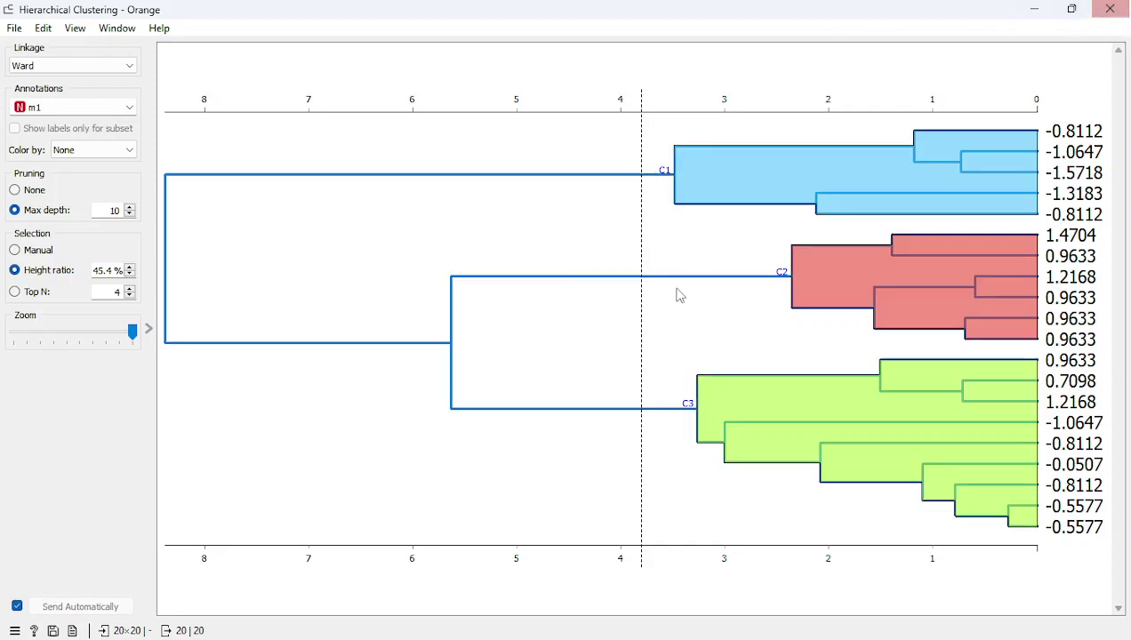
- Switch to the Canvas course modules in the browser and move tutorial_Hierarchical_measurements.csv above the Exercises Hierarchical Clustering quiz
key("alt+Tab")
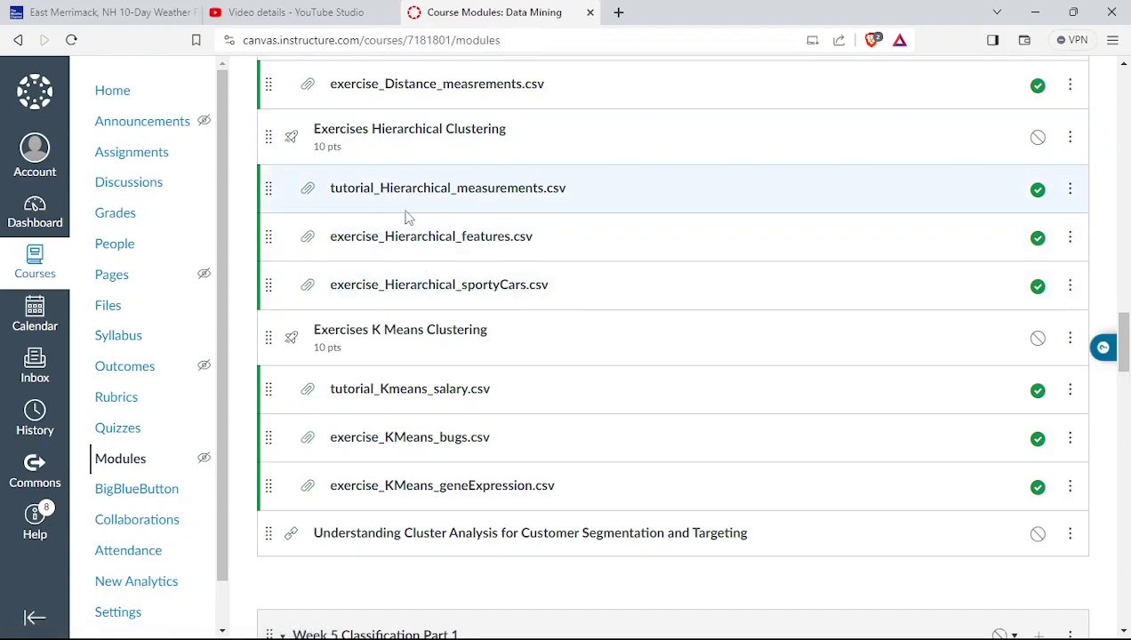
left_click_drag(270, 190, 277, 141)
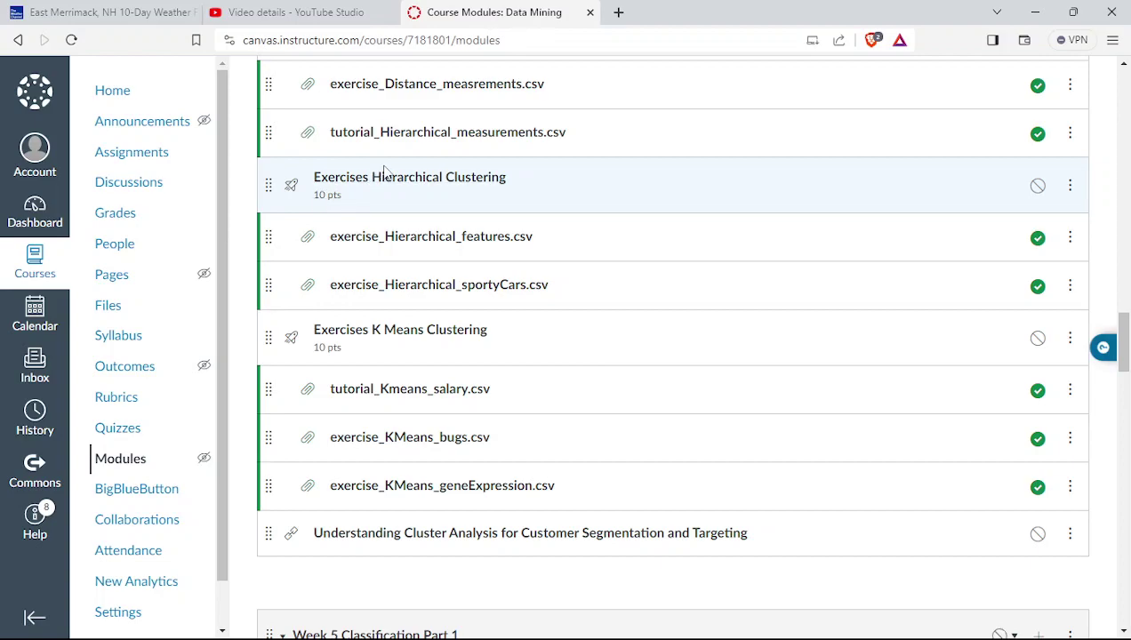
- Preview the Exercises Hierarchical Clustering quiz and read through its questions up to Question 5
left_click(388, 179)
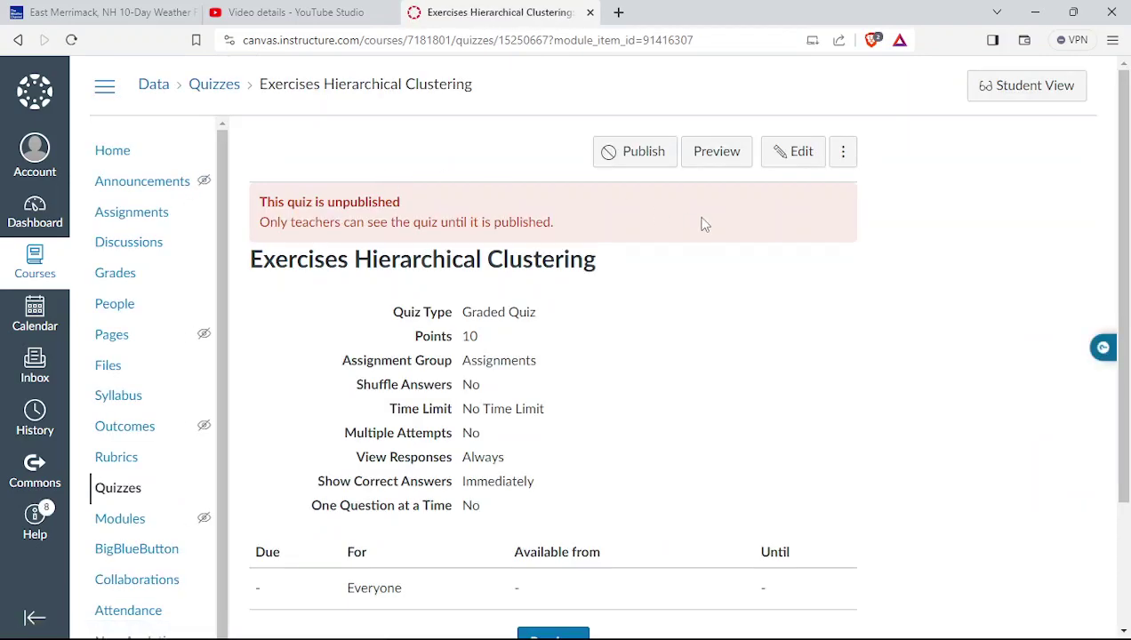
left_click(718, 156)
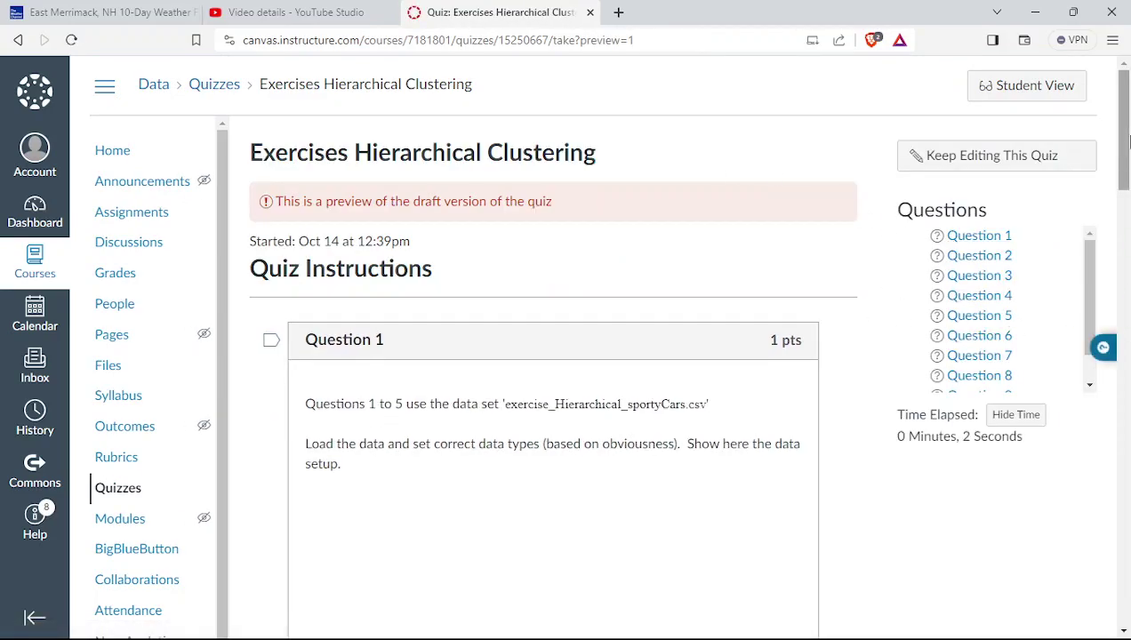
left_click_drag(1123, 156, 1005, 521)
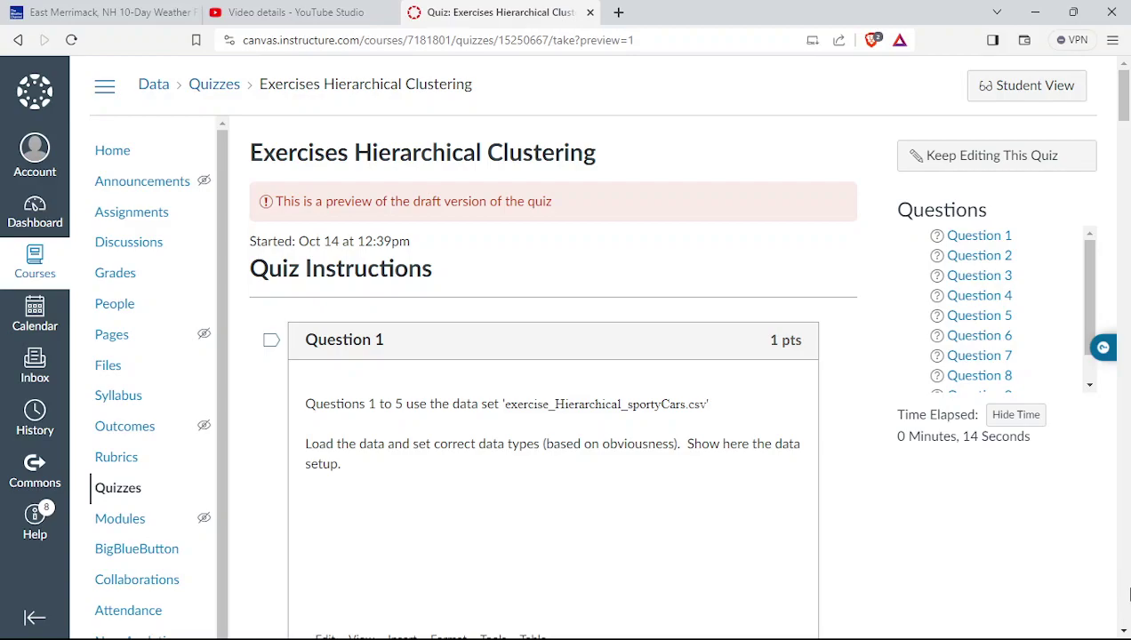
left_click(1125, 594)
left_click(1126, 594)
left_click(1125, 594)
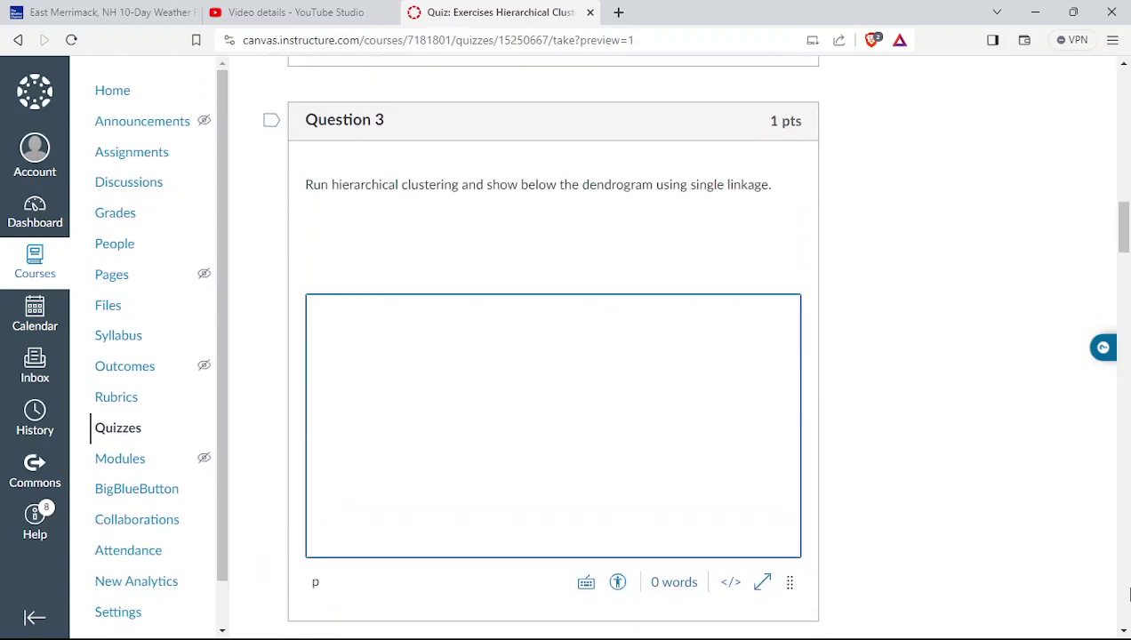
left_click(1126, 593)
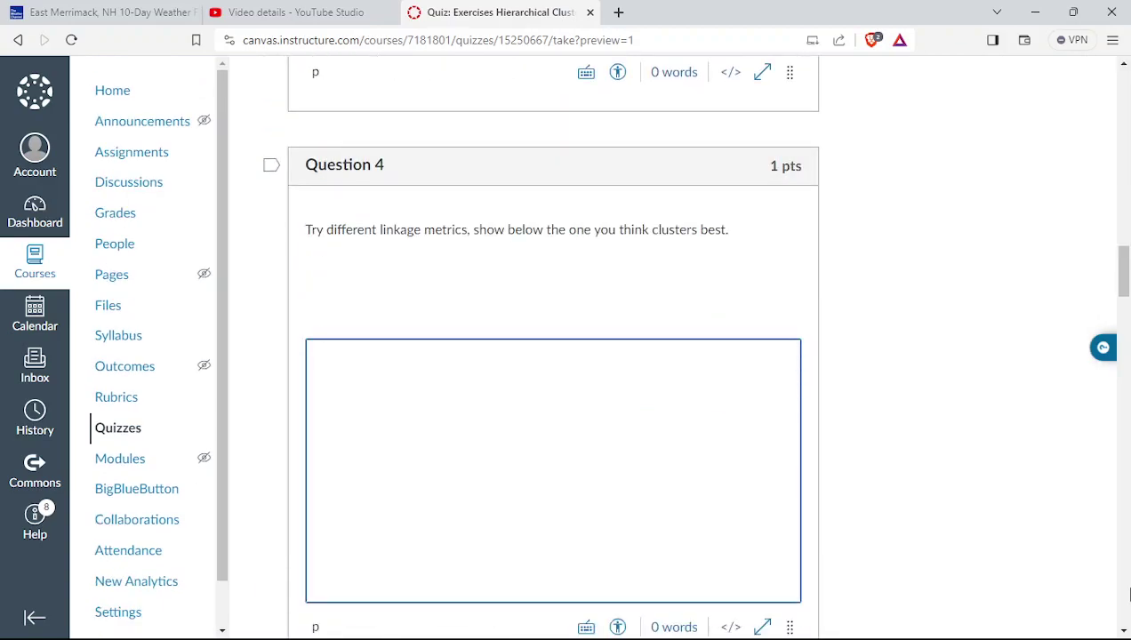
left_click(1125, 594)
- Switch back to Orange's Hierarchical Clustering window with the dendrogram
mouse_move(716, 623)
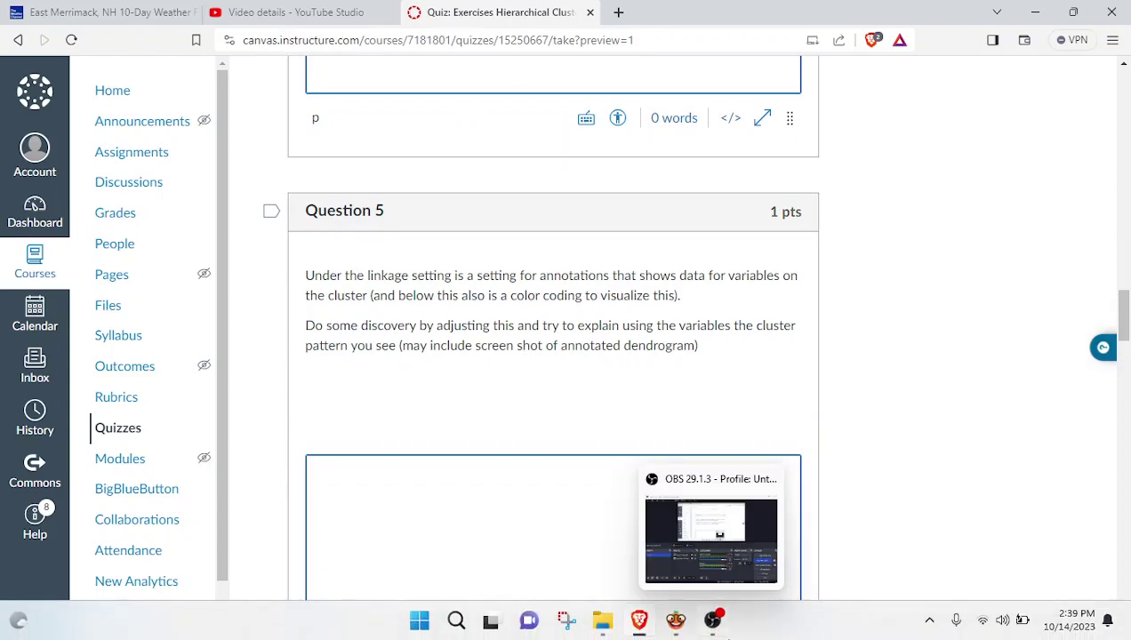
mouse_move(665, 631)
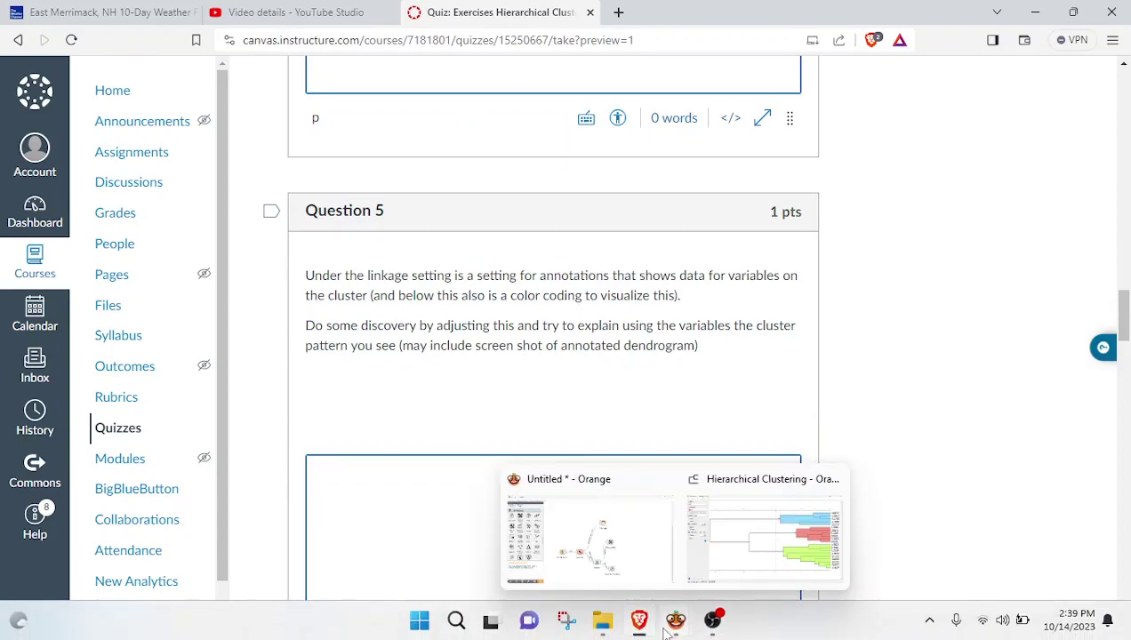
left_click(716, 558)
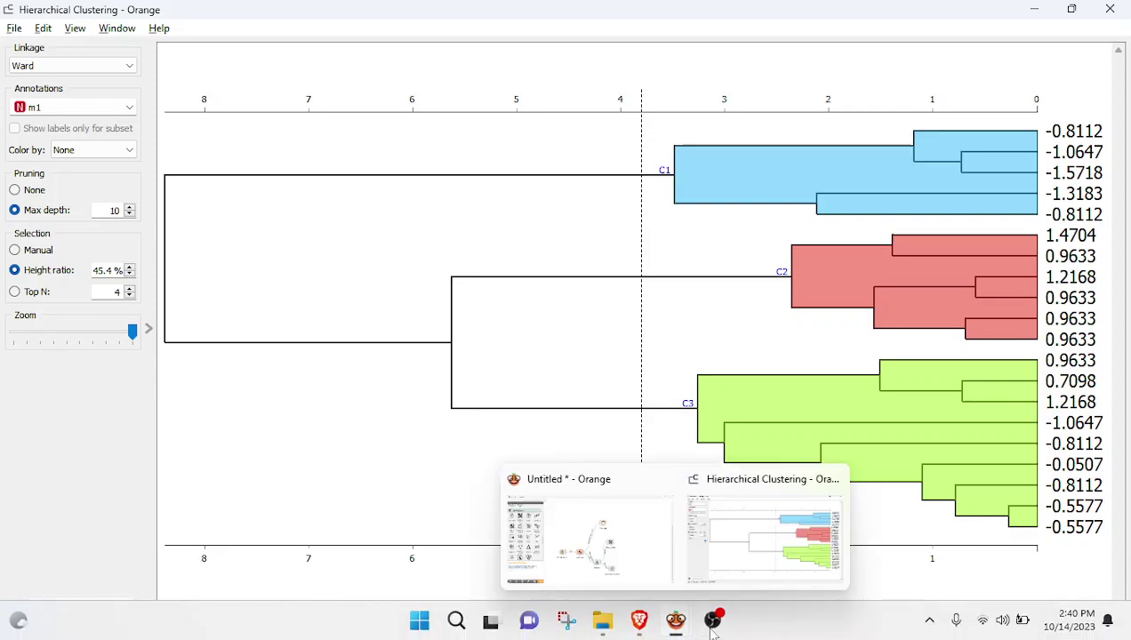
mouse_move(716, 628)
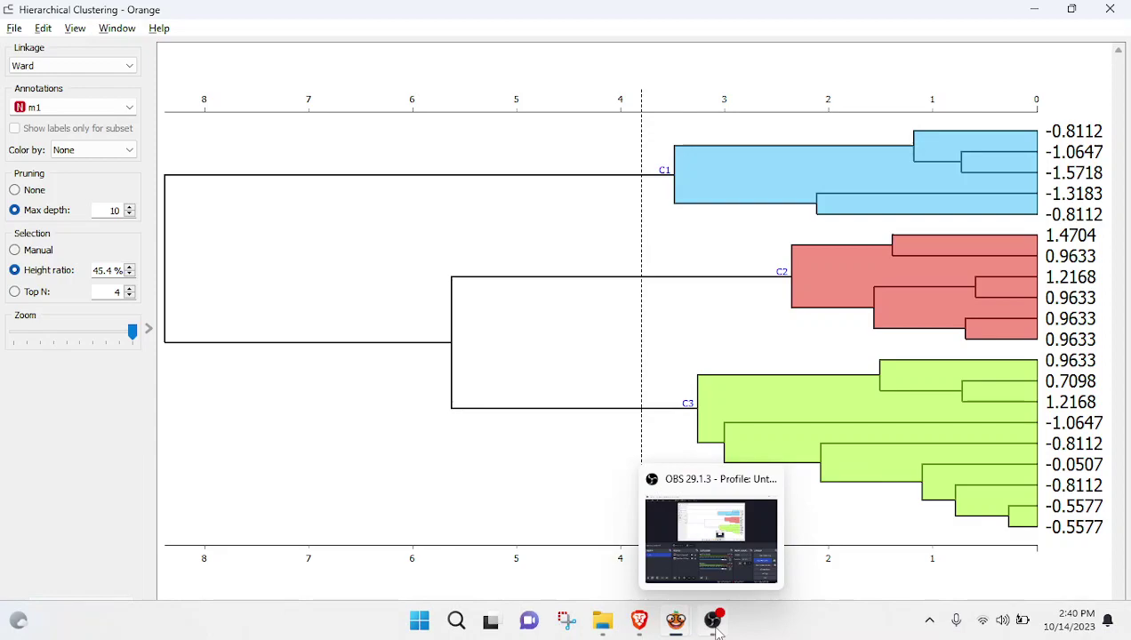
left_click(716, 629)
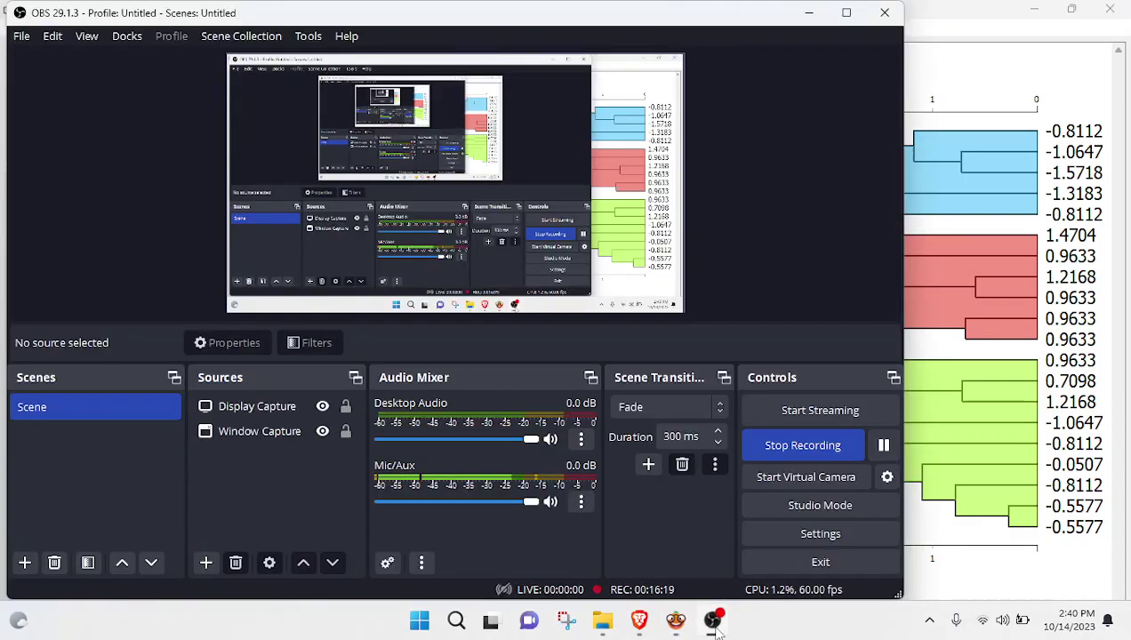